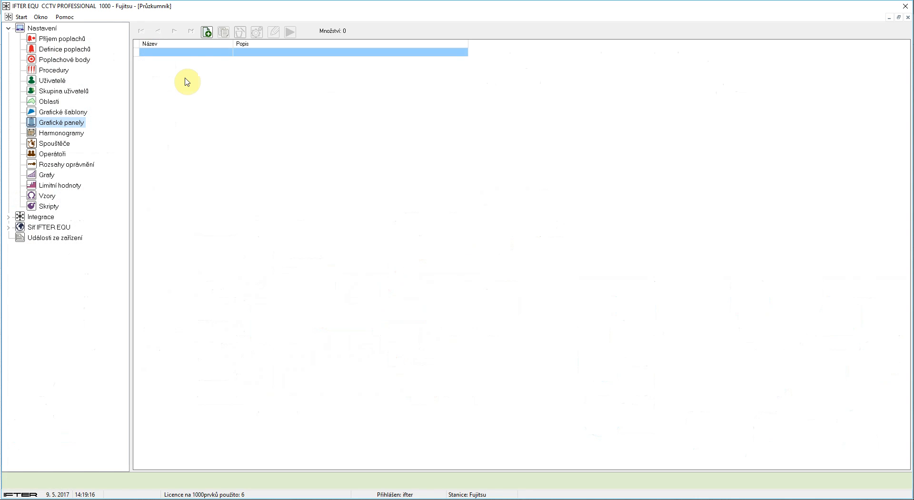
Begin a new graphic panel named Test1 with 2 layers
{"action": "left_click", "coordinate": [207, 32]}
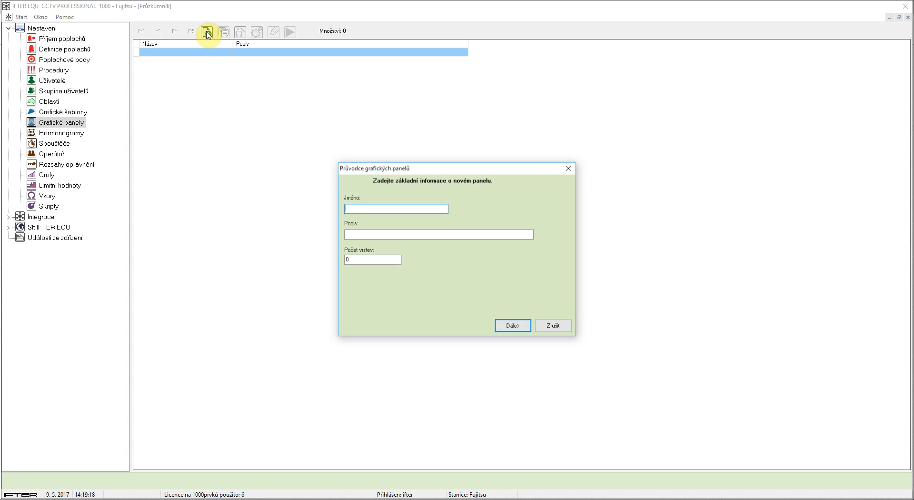
{"action": "type", "text": "Test1"}
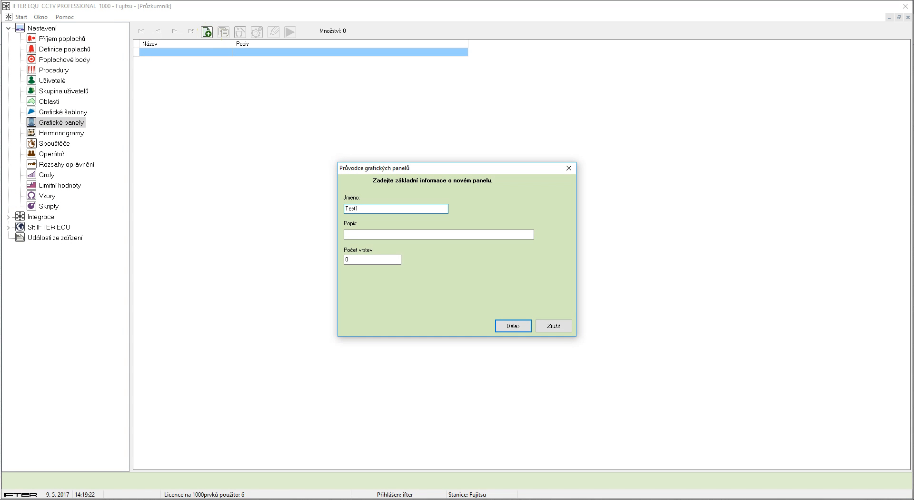
{"action": "left_click", "coordinate": [357, 263]}
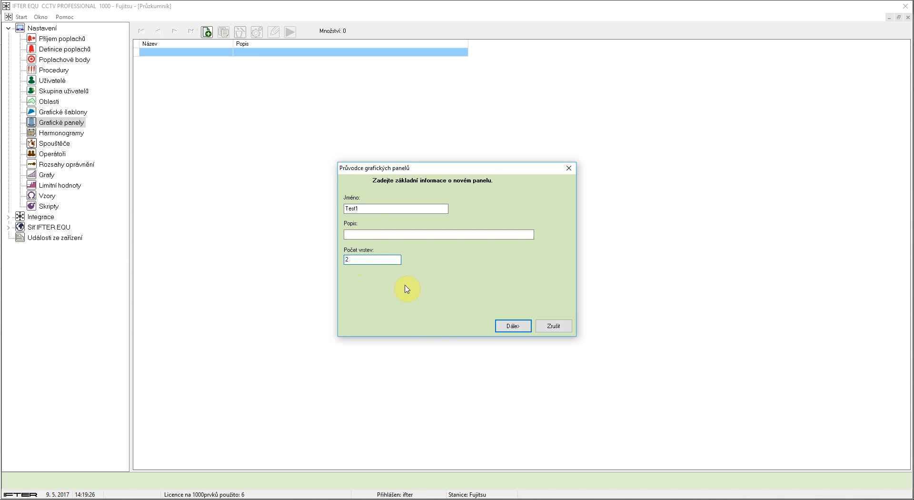
{"action": "left_click", "coordinate": [516, 326]}
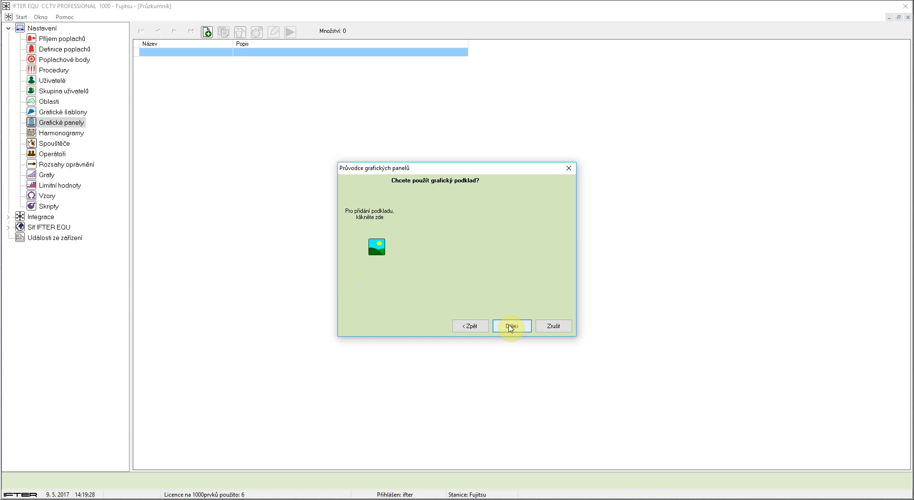
Skip the background image and finish the Test1 panel with a solid blue background colour
{"action": "left_click", "coordinate": [511, 327]}
{"action": "left_click", "coordinate": [373, 245]}
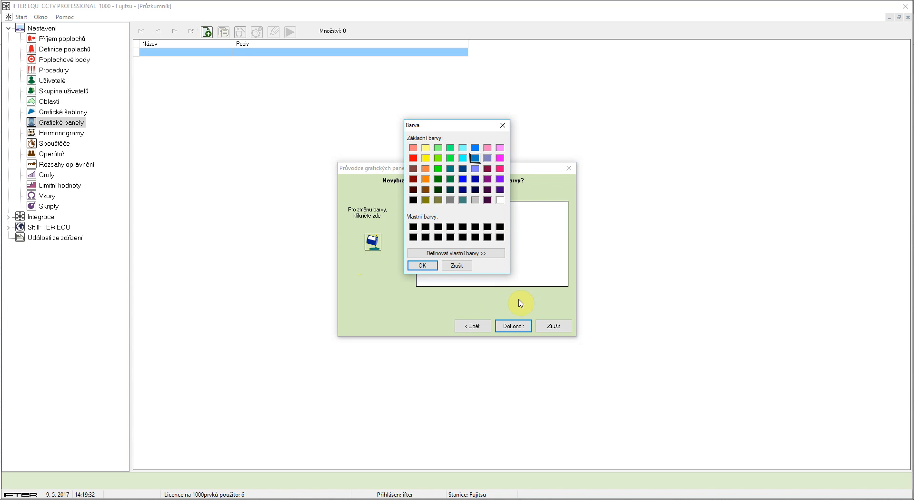
{"action": "left_click", "coordinate": [422, 265]}
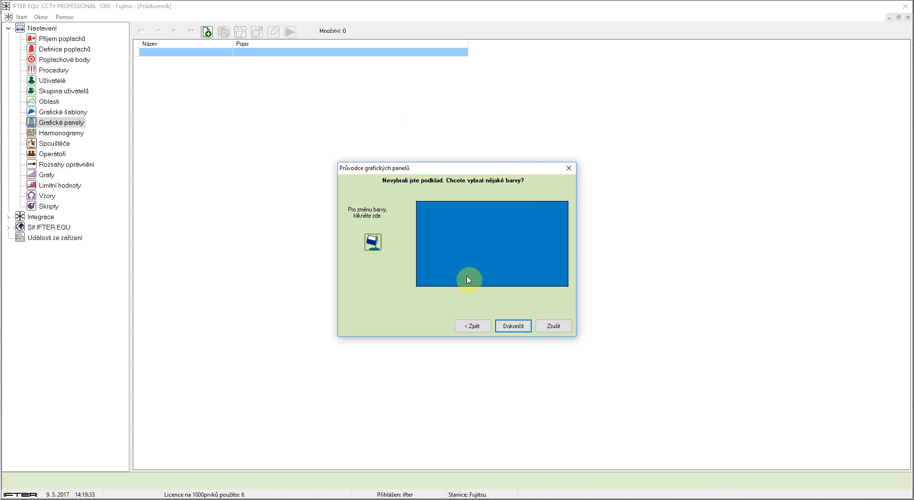
{"action": "left_click", "coordinate": [518, 327]}
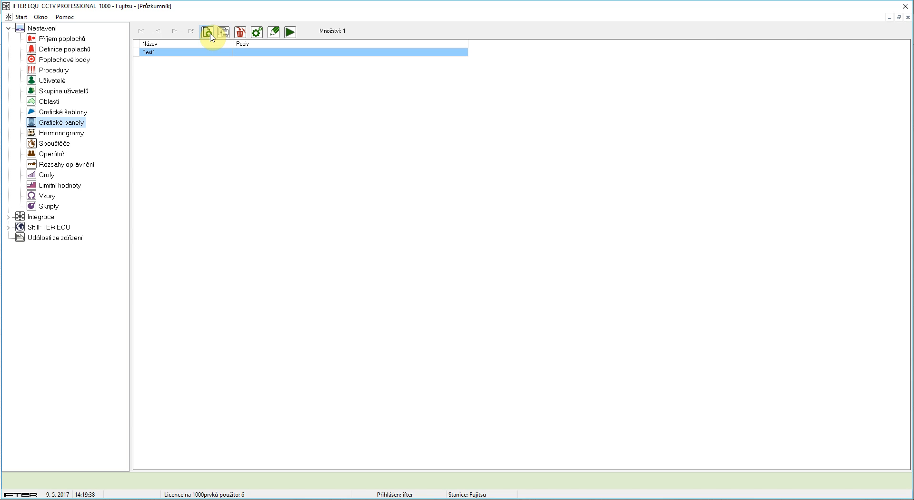
Create a second graphic panel named Test2 that uses Main-2G-2S.1.4.F.bmp from the Ifter\Background folder as its background
{"action": "left_click", "coordinate": [211, 35]}
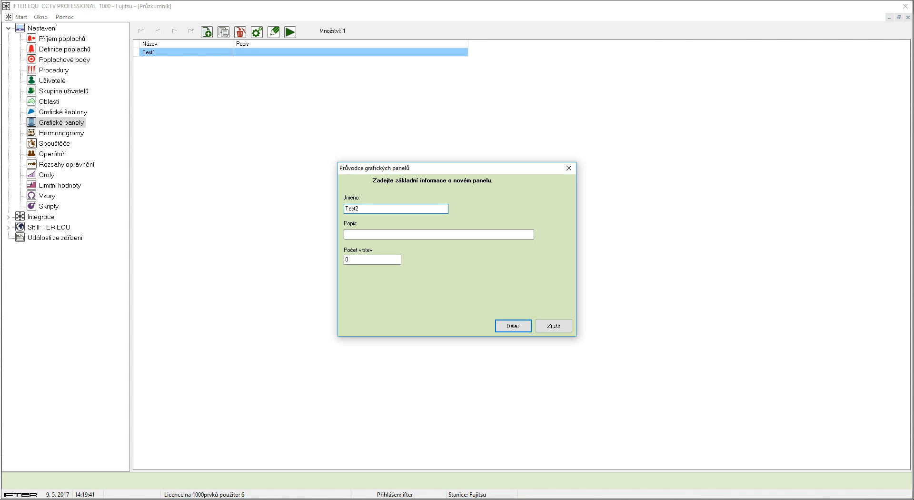
{"action": "left_click", "coordinate": [512, 332]}
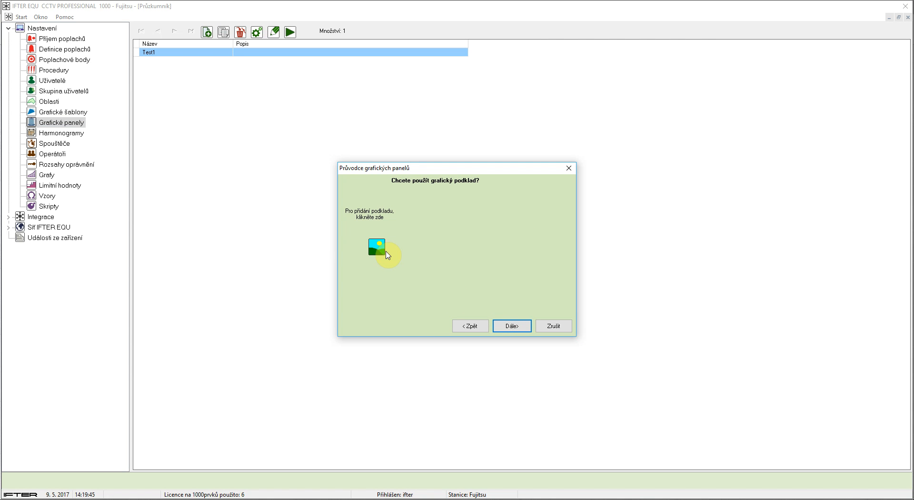
{"action": "left_click", "coordinate": [379, 247]}
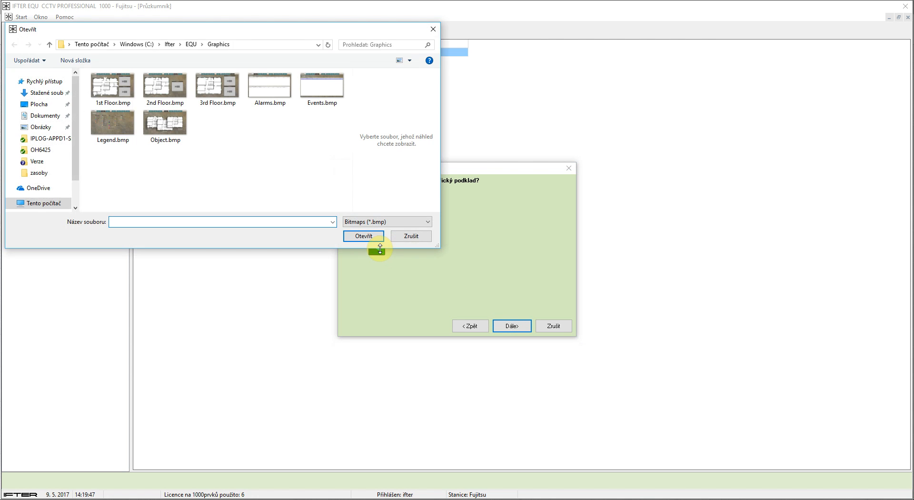
{"action": "left_click", "coordinate": [170, 44]}
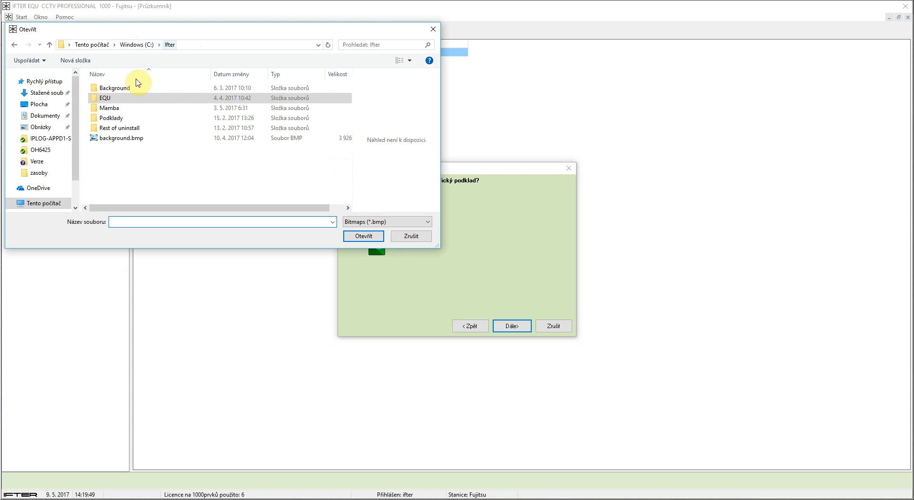
{"action": "double_click", "coordinate": [124, 92]}
{"action": "double_click", "coordinate": [166, 100]}
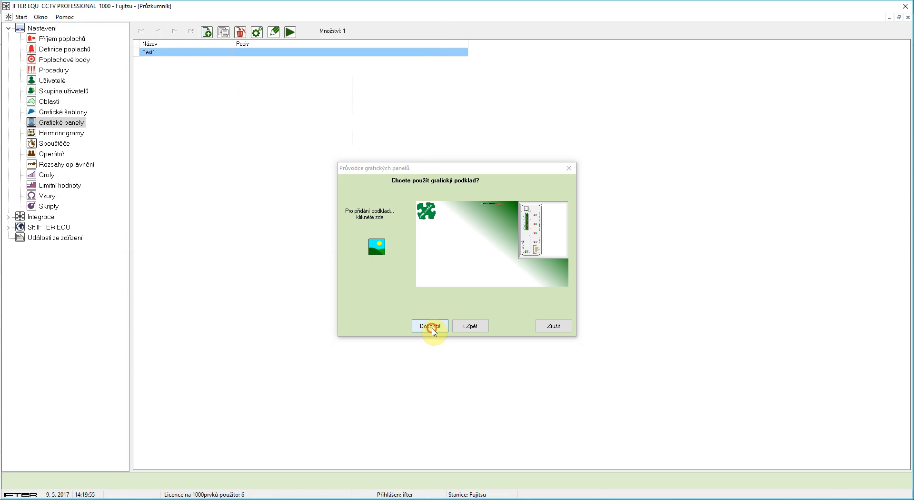
{"action": "left_click", "coordinate": [431, 327]}
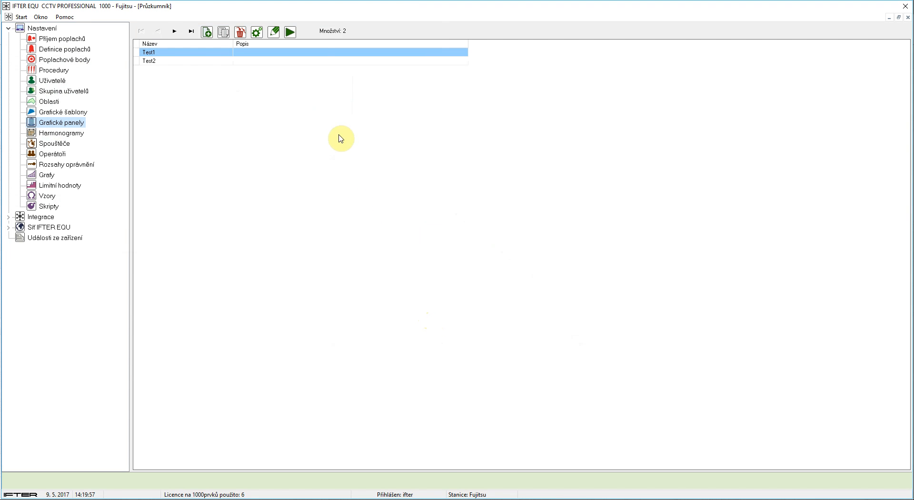
Preview the Test1 and Test2 panels one after the other, closing each preview to return to the panel list
{"action": "left_click", "coordinate": [291, 33]}
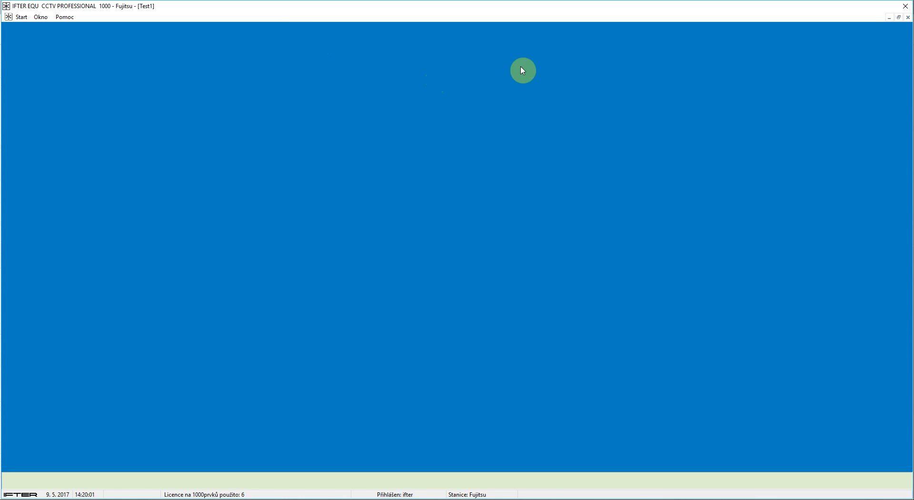
{"action": "left_click", "coordinate": [908, 17]}
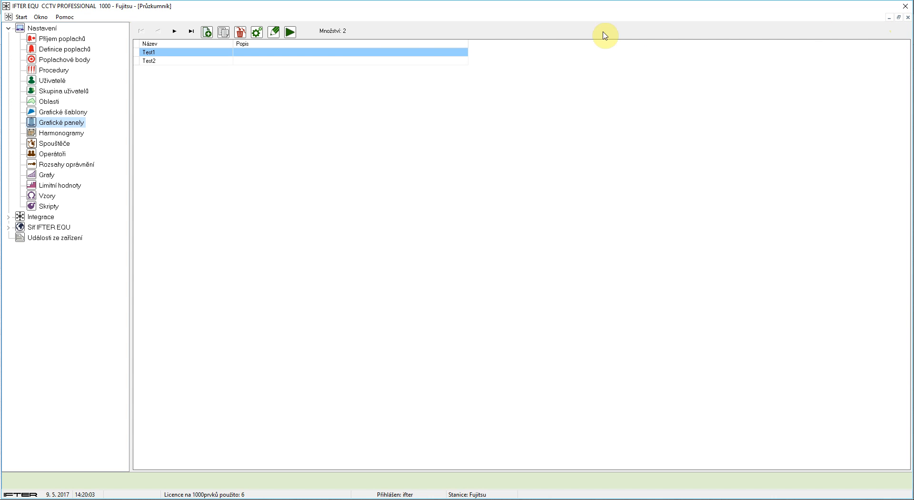
{"action": "left_click", "coordinate": [426, 62]}
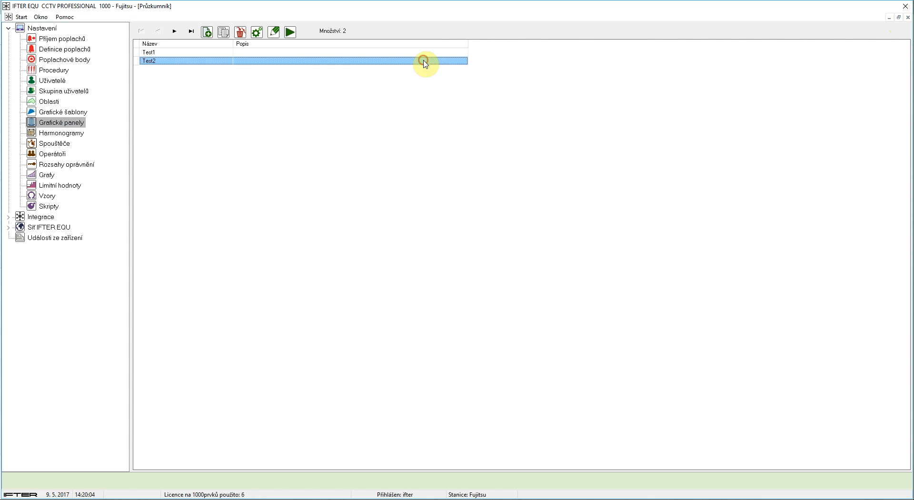
{"action": "left_click", "coordinate": [291, 32]}
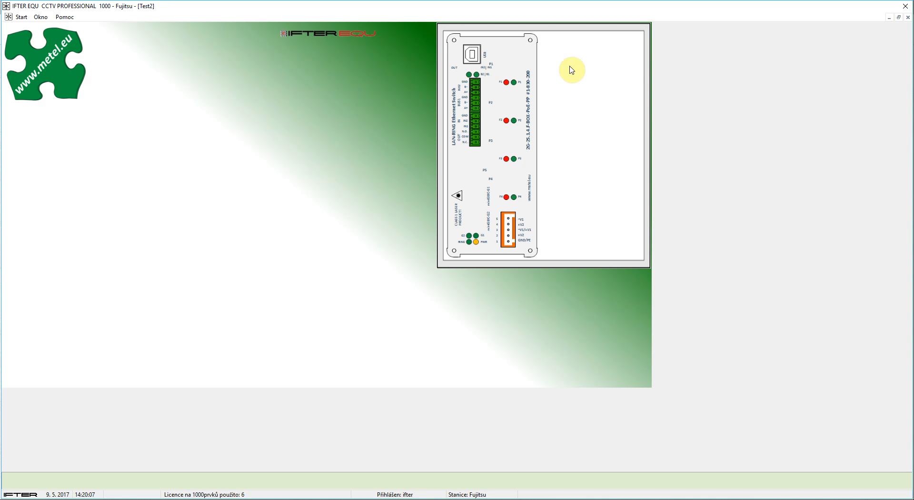
{"action": "left_click", "coordinate": [909, 18]}
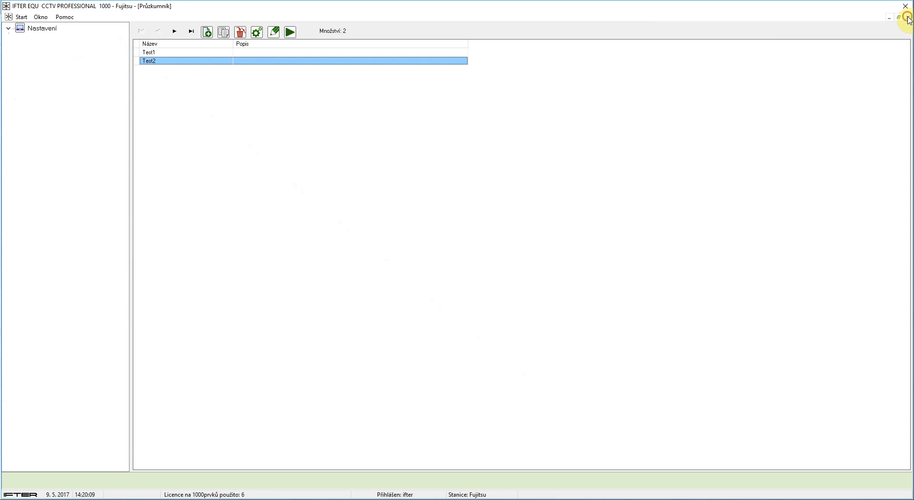
Open the properties of Test2 and examine the exact panel dimensions and preset sizes, leaving the size on Maximální
{"action": "left_click", "coordinate": [257, 33]}
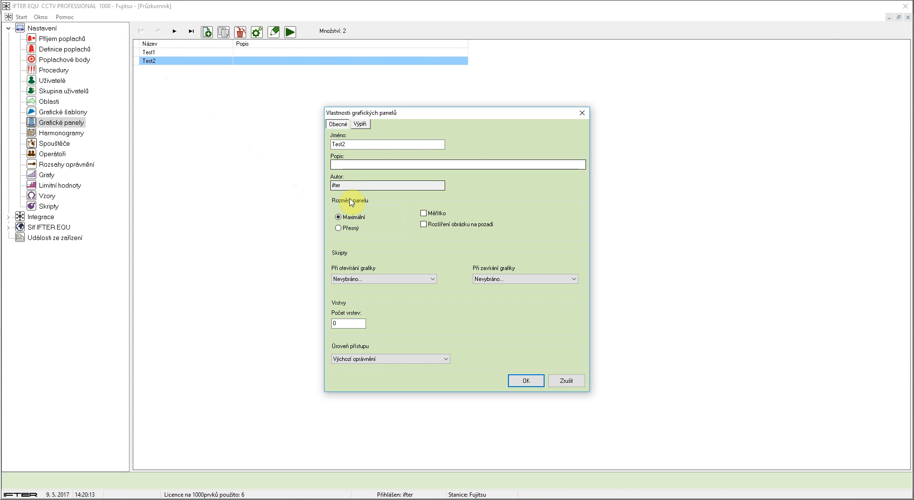
{"action": "left_click", "coordinate": [353, 230]}
{"action": "left_click", "coordinate": [544, 224]}
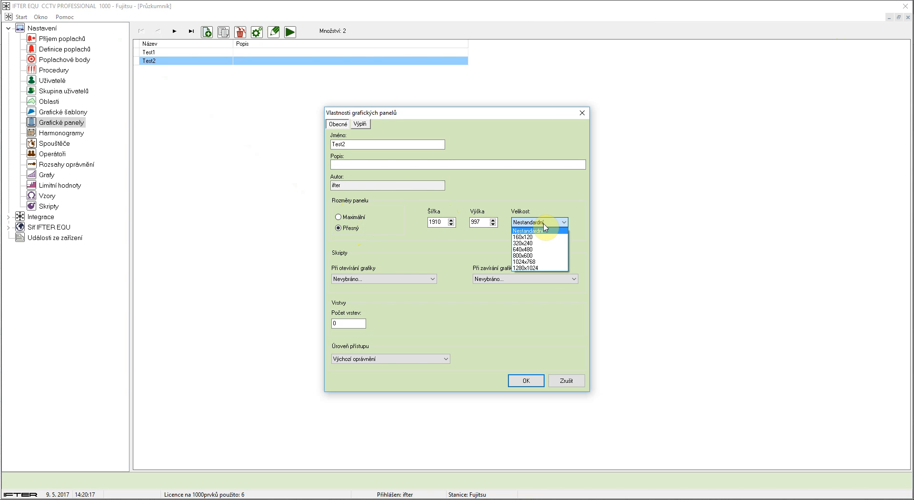
{"action": "left_click", "coordinate": [546, 225]}
{"action": "left_click", "coordinate": [353, 218]}
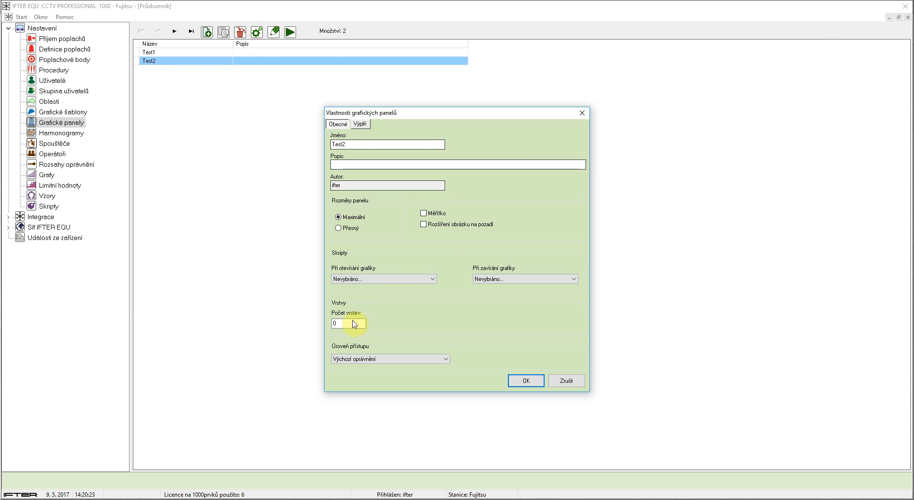
Review the grid and bitmap fill options of Test2 without choosing another image, and close its properties
{"action": "left_click", "coordinate": [361, 125]}
{"action": "left_click", "coordinate": [340, 149]}
{"action": "left_click", "coordinate": [346, 151]}
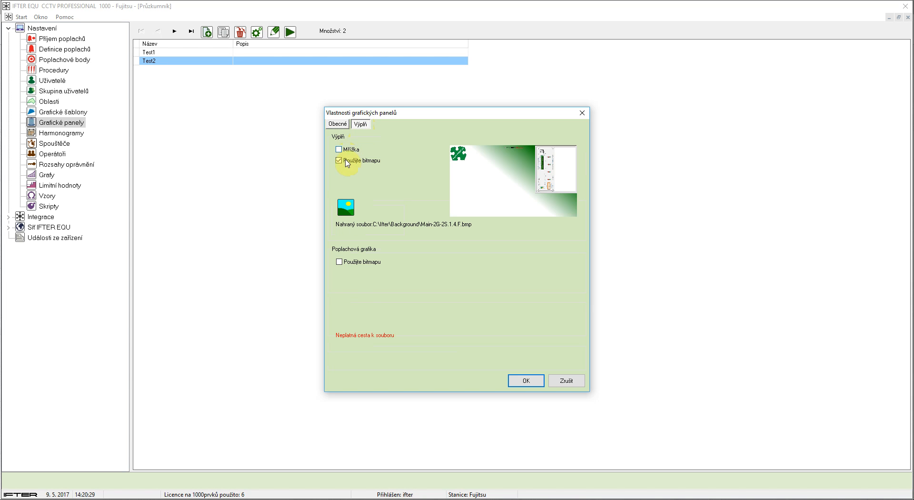
{"action": "left_click", "coordinate": [349, 217]}
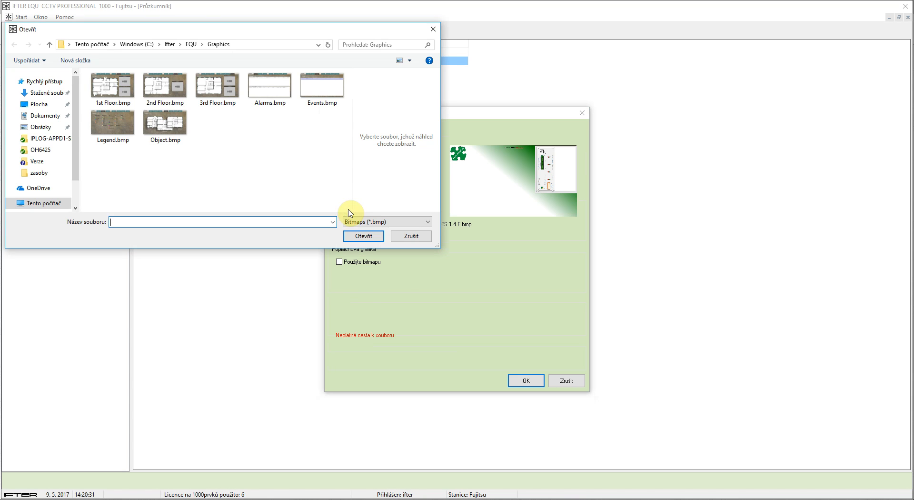
{"action": "left_click", "coordinate": [412, 236]}
{"action": "left_click", "coordinate": [527, 380]}
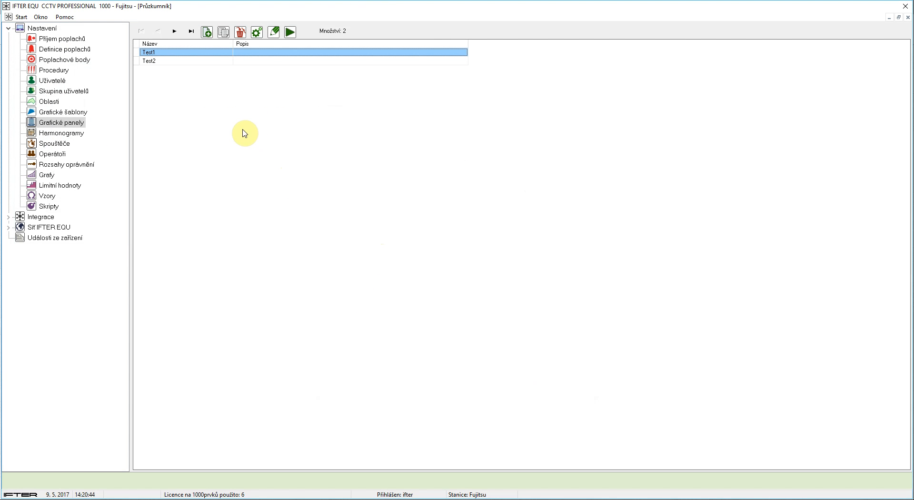
Open the Test1 panel for graphic editing and move the Editor panelů window aside to free the canvas
{"action": "left_click", "coordinate": [276, 36]}
{"action": "left_click_drag", "start_coordinate": [204, 39], "coordinate": [607, 74]}
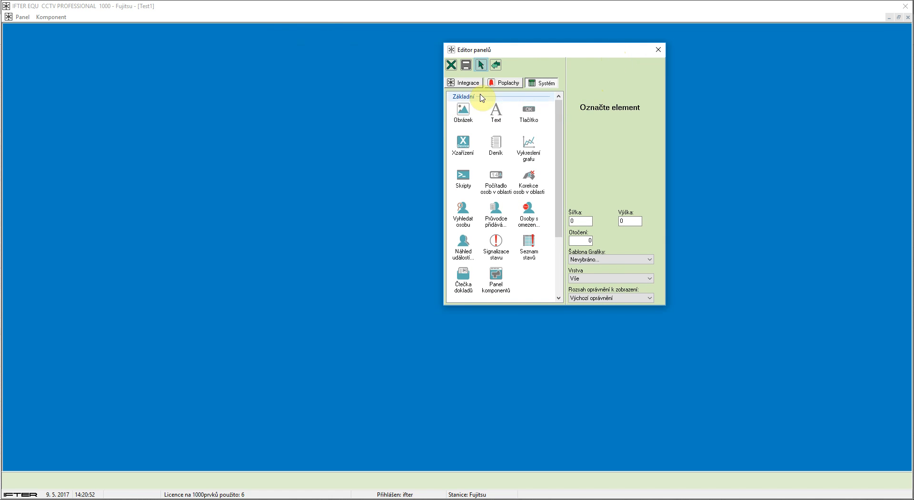
{"action": "left_click_drag", "start_coordinate": [534, 57], "coordinate": [740, 64]}
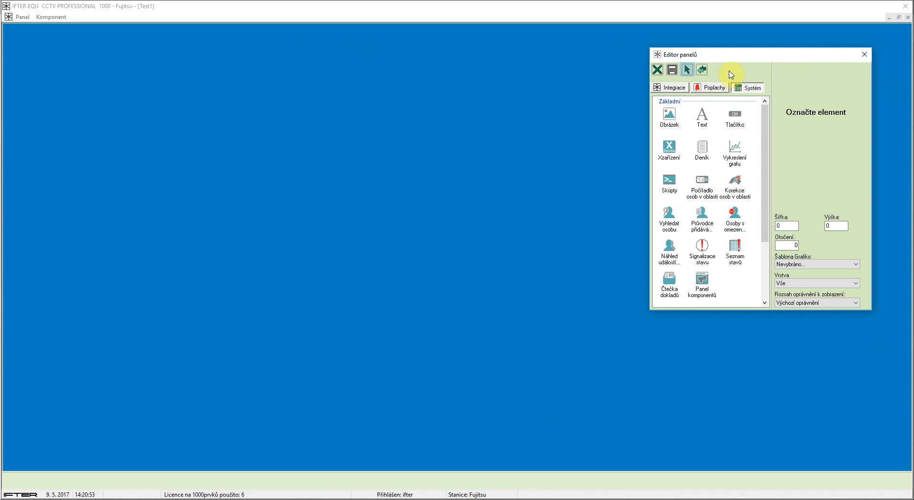
Choose the Obrázek element with a bitmap fill and load switch_green.bmp from the Background\Komponenty\zasoby folder
{"action": "left_click", "coordinate": [674, 118]}
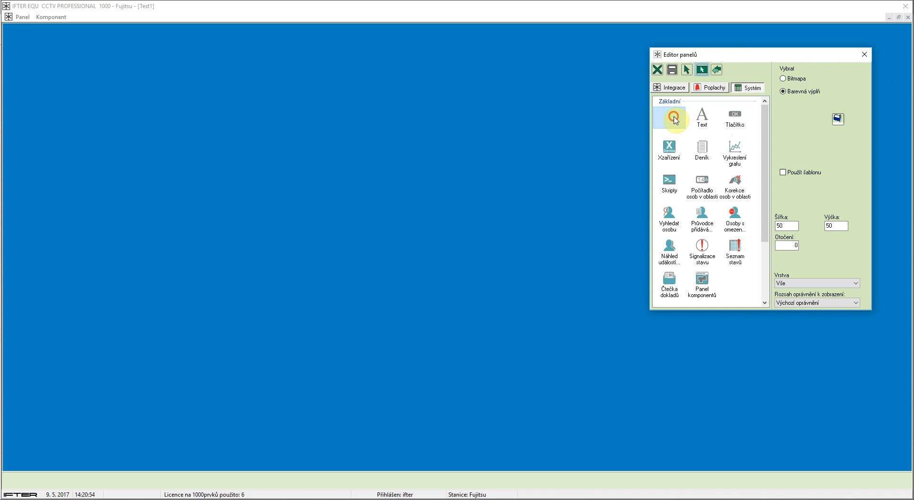
{"action": "left_click", "coordinate": [790, 80]}
{"action": "left_click", "coordinate": [792, 121]}
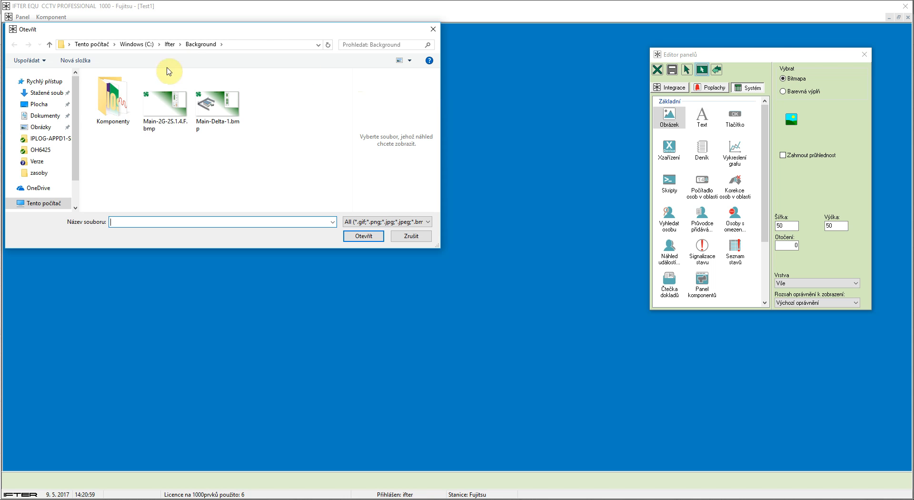
{"action": "double_click", "coordinate": [105, 100]}
{"action": "double_click", "coordinate": [103, 109]}
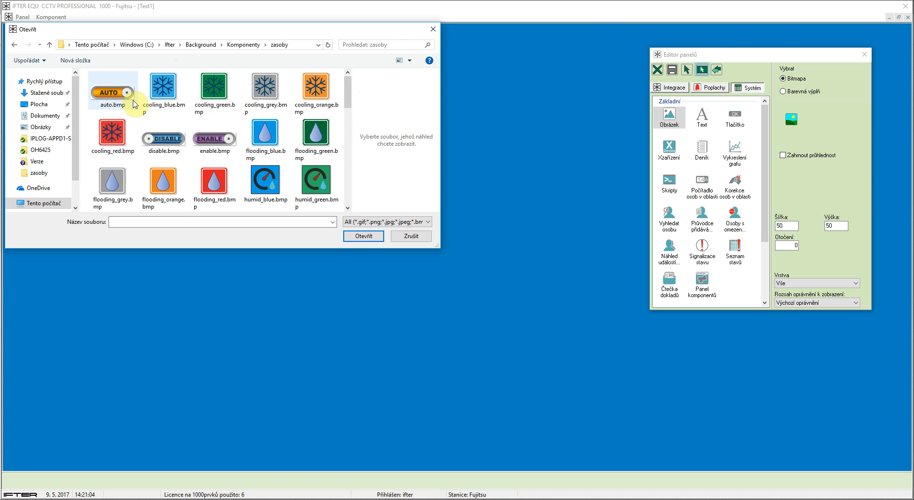
{"action": "left_click_drag", "start_coordinate": [347, 92], "coordinate": [349, 139]}
{"action": "scroll", "coordinate": [349, 138], "scroll_direction": "down", "scroll_amount": 1}
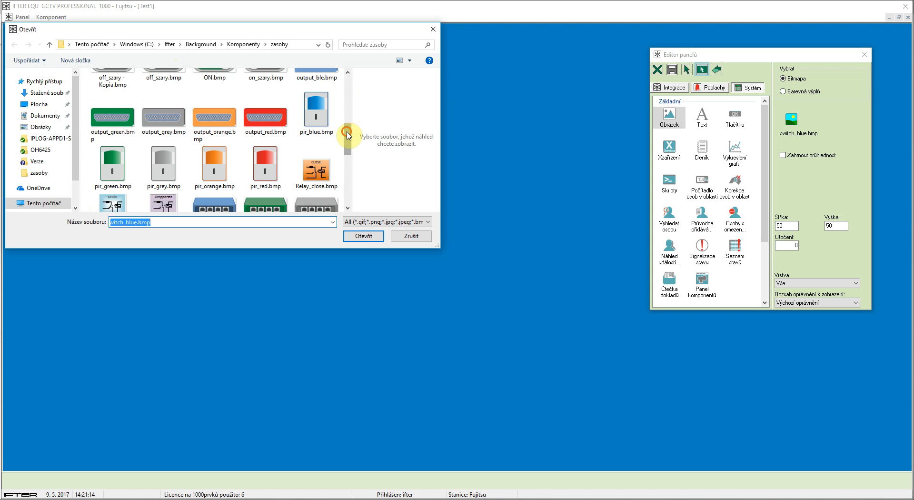
{"action": "scroll", "coordinate": [349, 134], "scroll_direction": "down", "scroll_amount": 3}
{"action": "double_click", "coordinate": [276, 147]}
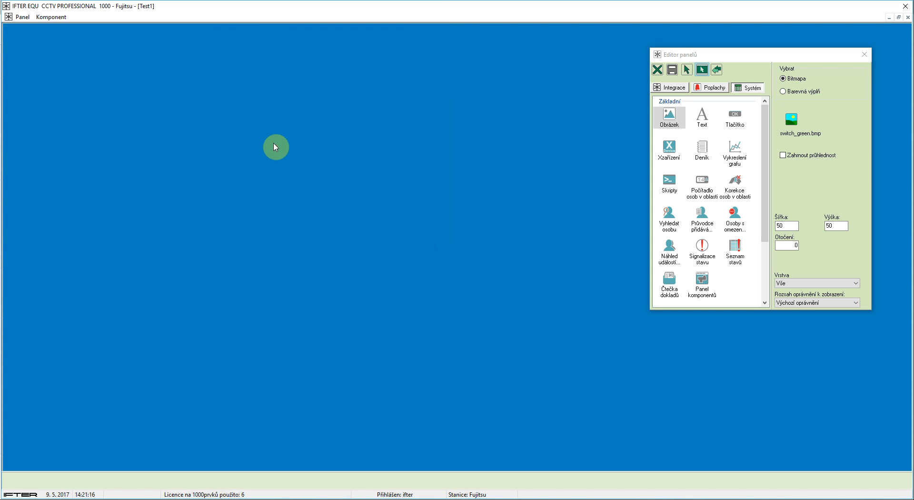
Place the green switch image in the upper-left area of the Test1 panel and stretch it to nearly twice its width
{"action": "left_click", "coordinate": [140, 111]}
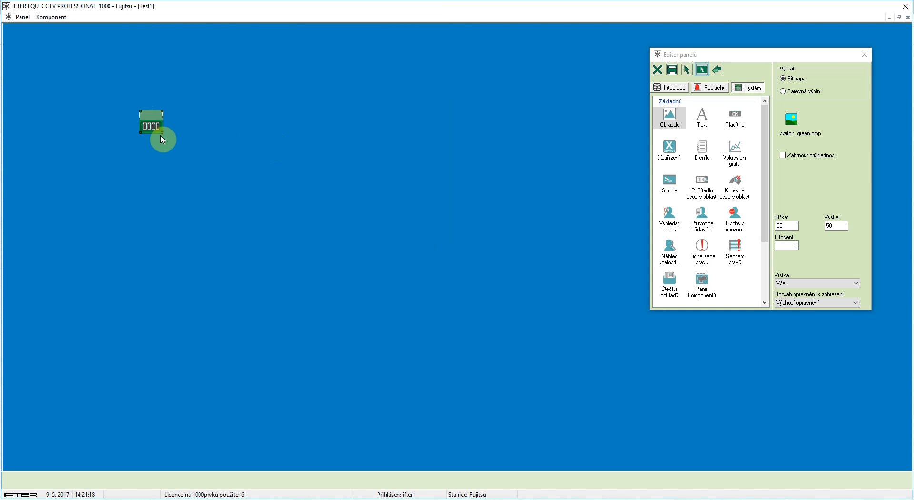
{"action": "left_click_drag", "start_coordinate": [163, 133], "coordinate": [182, 132]}
Open the switch image's properties and set its transparency colour to white
{"action": "right_click", "coordinate": [166, 121]}
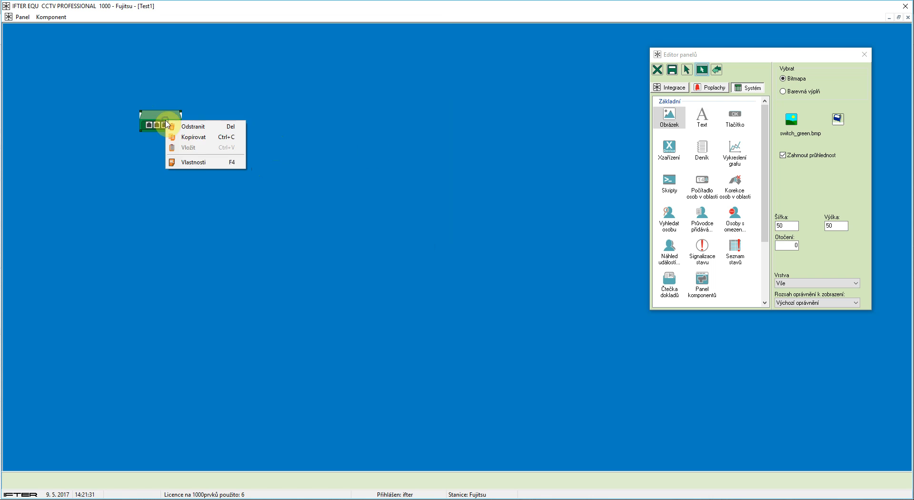
{"action": "left_click", "coordinate": [195, 162]}
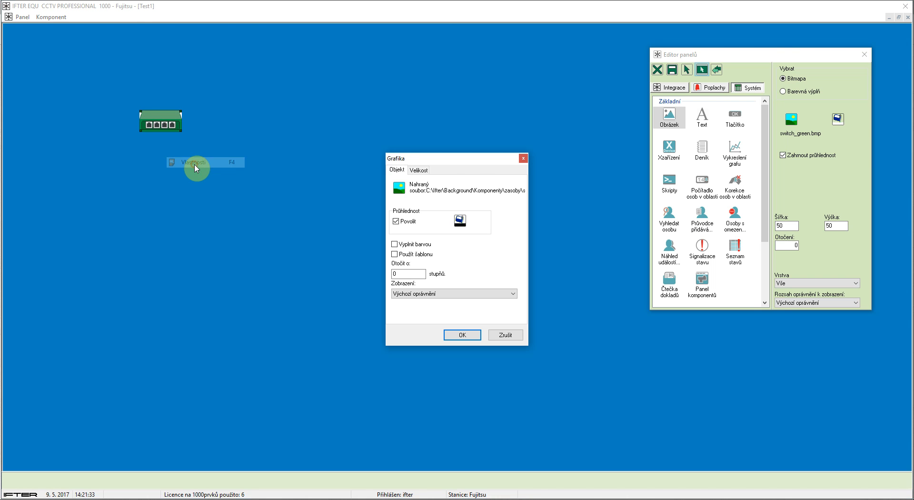
{"action": "left_click", "coordinate": [460, 222]}
{"action": "left_click", "coordinate": [500, 200]}
{"action": "left_click", "coordinate": [423, 266]}
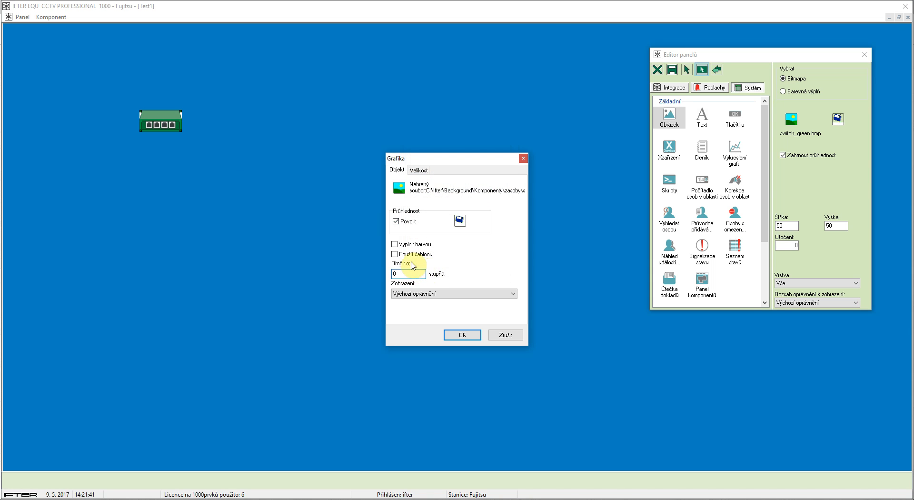
Review the switch image's position and size settings and accept its properties
{"action": "left_click", "coordinate": [419, 170]}
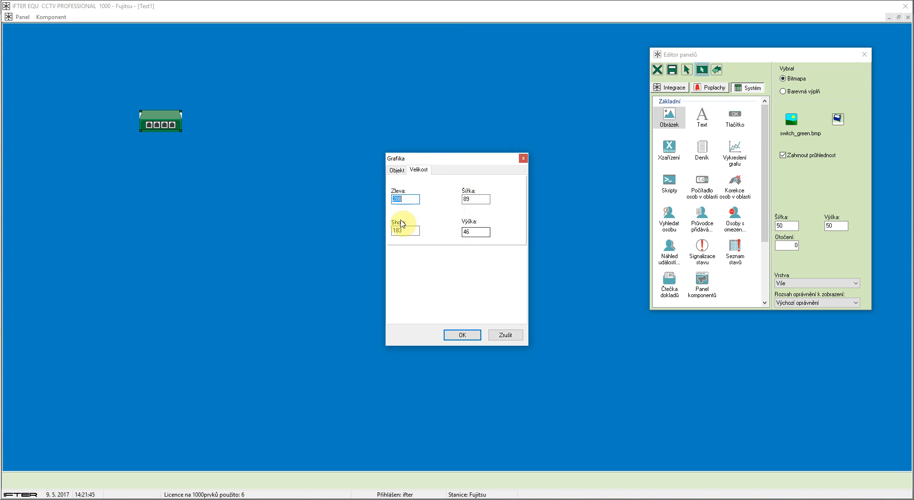
{"action": "left_click", "coordinate": [465, 334]}
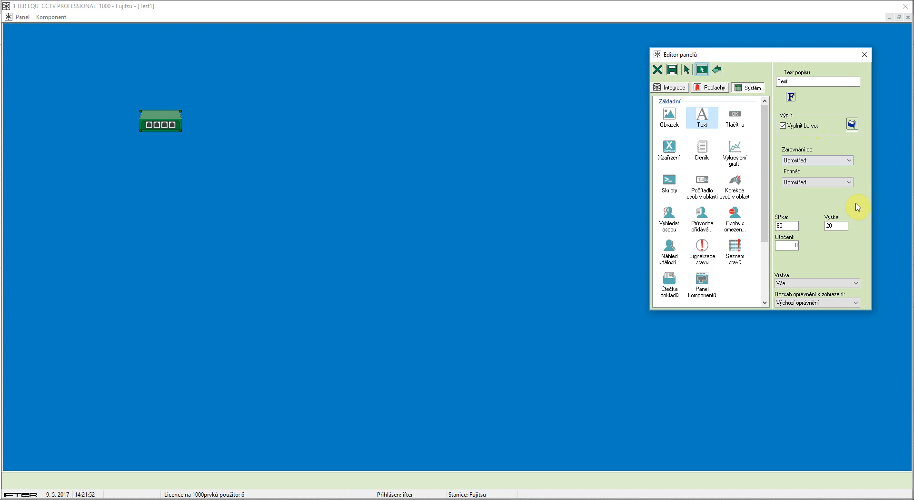
Place a Text element with font size 12 on layer Vrstva: 1, in the upper middle of the Test1 panel
{"action": "left_click", "coordinate": [809, 284]}
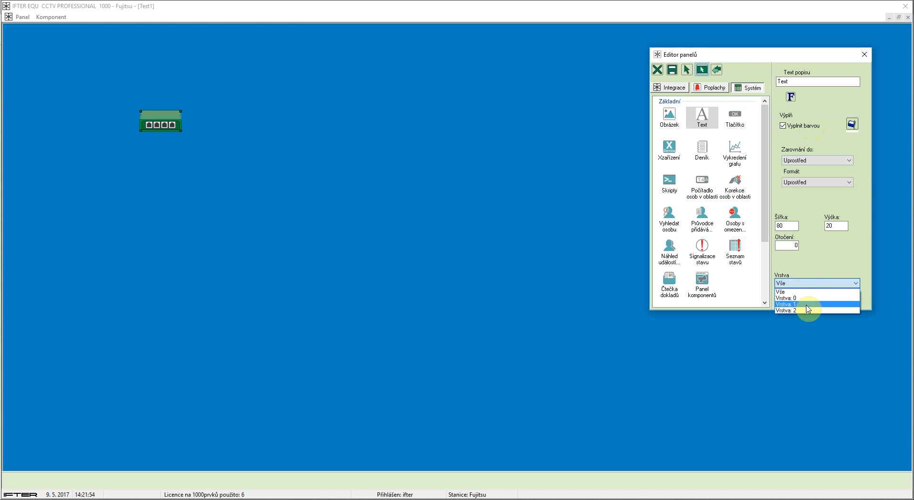
{"action": "left_click", "coordinate": [808, 306]}
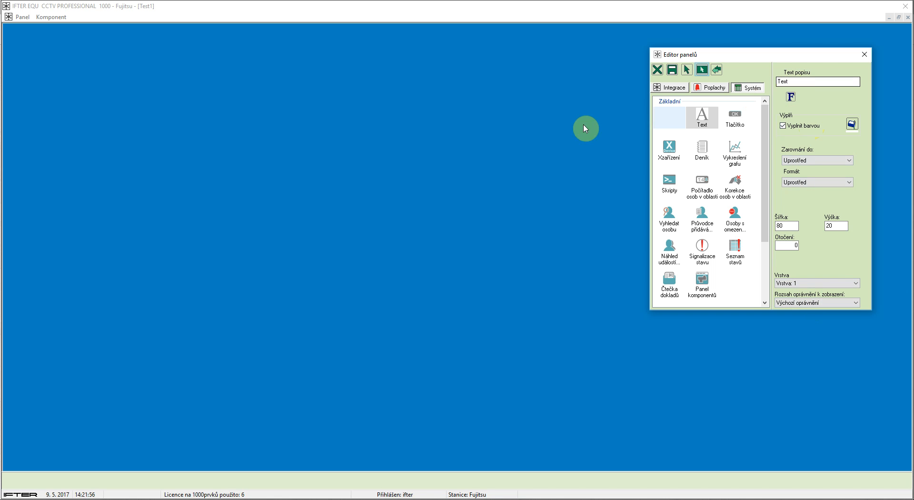
{"action": "left_click", "coordinate": [790, 93]}
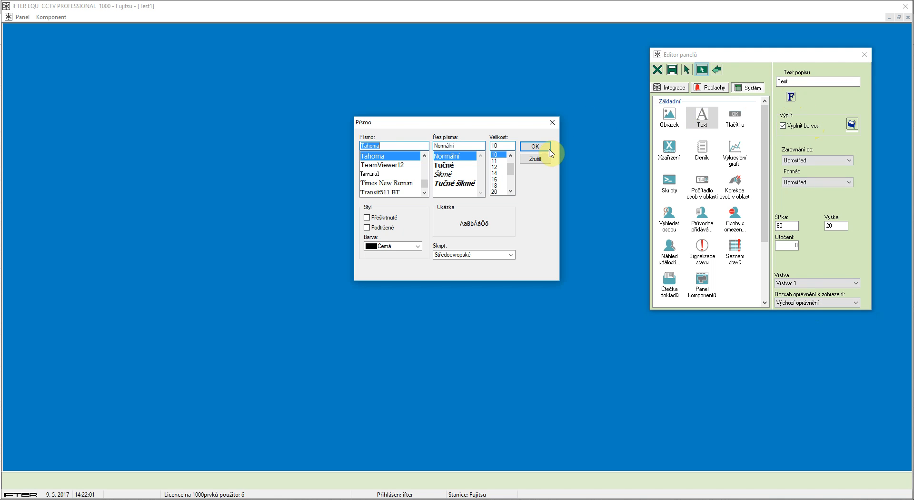
{"action": "left_click", "coordinate": [496, 167]}
{"action": "left_click", "coordinate": [536, 146]}
{"action": "left_click", "coordinate": [364, 112]}
Change the text element's wording to "Vlastní text" and set its font style to Tučné
{"action": "right_click", "coordinate": [380, 115]}
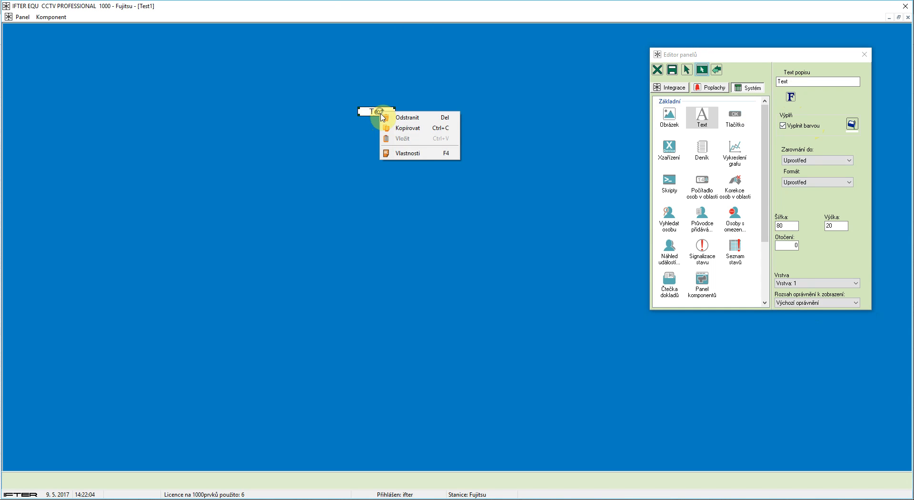
{"action": "left_click", "coordinate": [414, 152]}
{"action": "left_click_drag", "start_coordinate": [416, 191], "coordinate": [323, 193]}
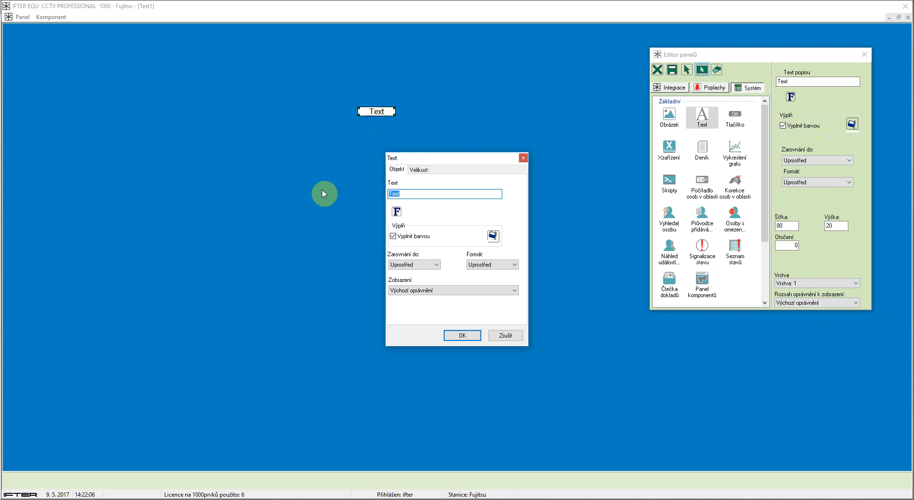
{"action": "type", "text": "Vlastní t"}
{"action": "left_click", "coordinate": [397, 211]}
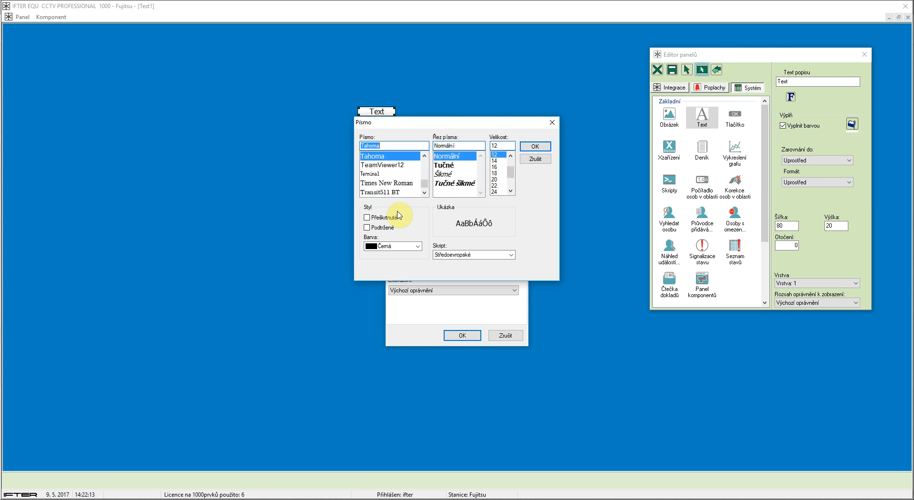
{"action": "left_click", "coordinate": [444, 165]}
{"action": "left_click", "coordinate": [539, 149]}
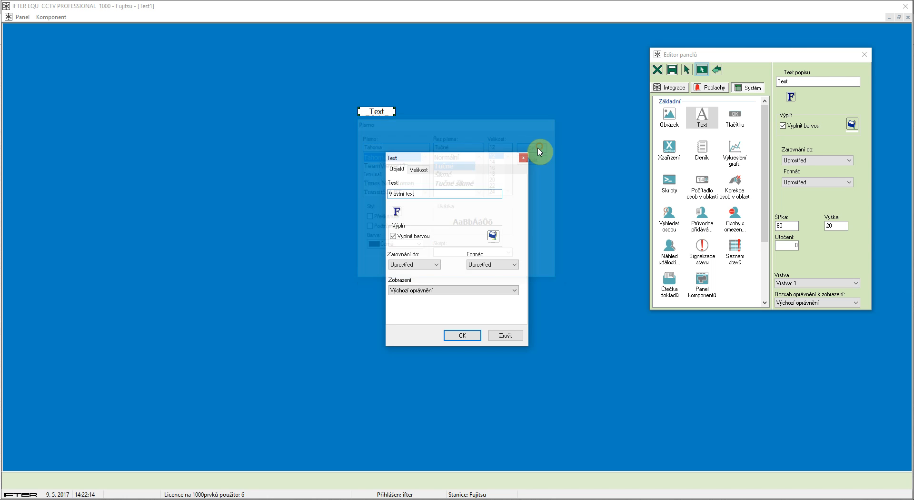
Turn off the text element's colour fill and enlarge its frame to fit the whole caption
{"action": "left_click", "coordinate": [428, 266]}
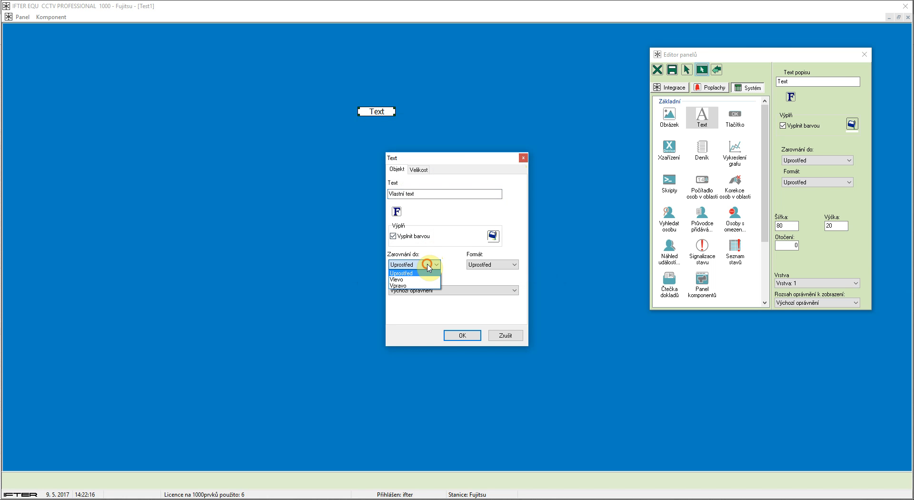
{"action": "left_click", "coordinate": [481, 265]}
{"action": "left_click", "coordinate": [489, 266]}
{"action": "left_click", "coordinate": [490, 266]}
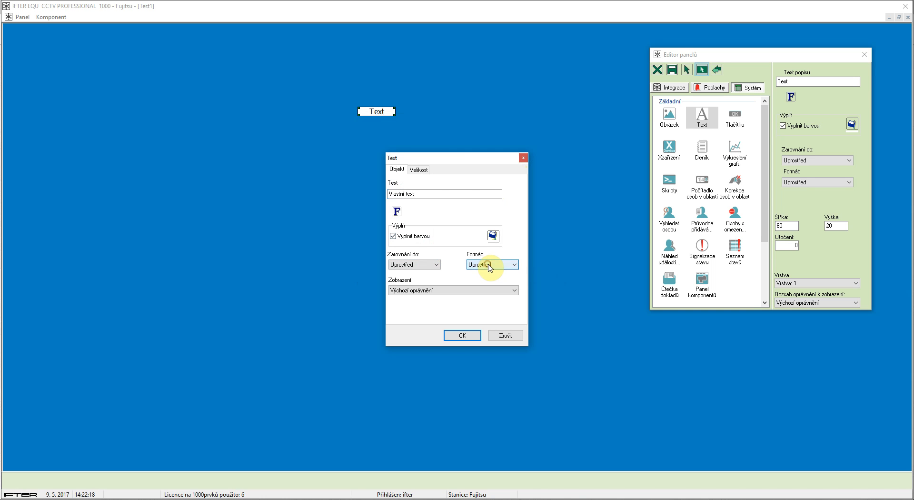
{"action": "left_click", "coordinate": [421, 236]}
{"action": "left_click", "coordinate": [465, 335]}
{"action": "left_click", "coordinate": [394, 113]}
{"action": "left_click_drag", "start_coordinate": [394, 113], "coordinate": [420, 122]}
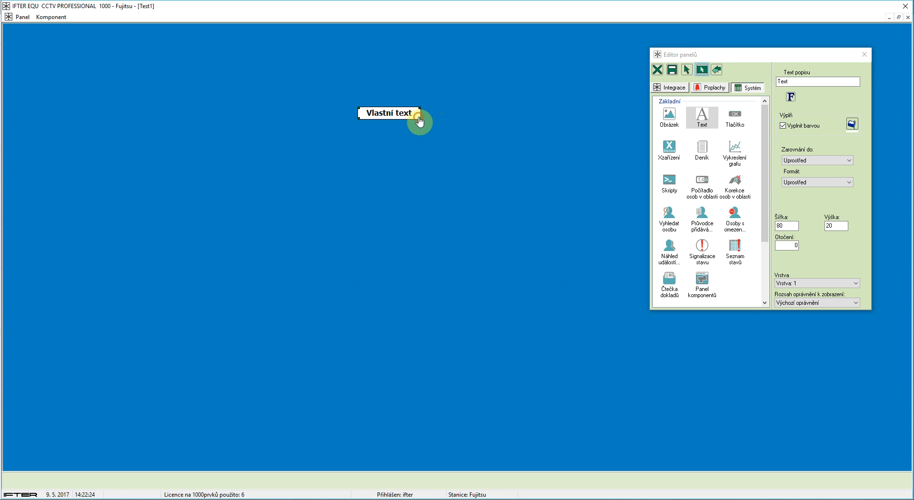
Switch the displayed layer through Vrstva: 1 and Vrstva: 0 back to Vše, and move the Vlastní text label up and to the left
{"action": "left_click", "coordinate": [812, 283]}
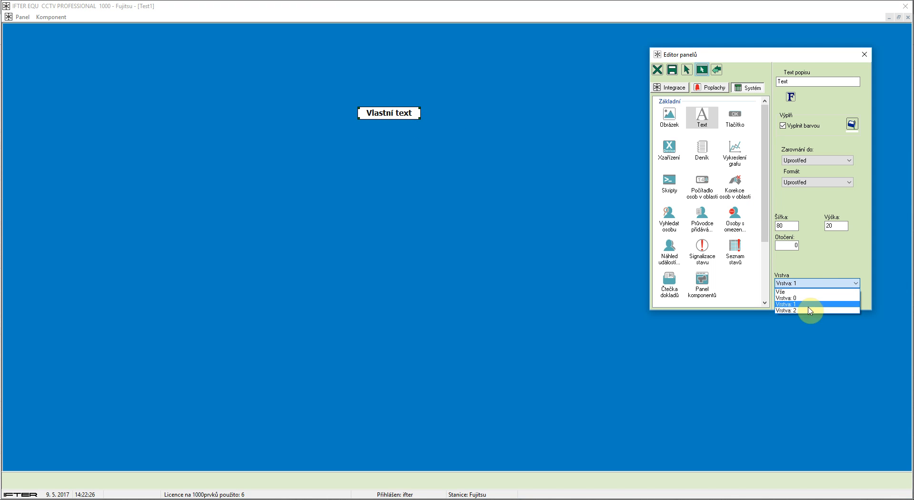
{"action": "left_click", "coordinate": [796, 292]}
{"action": "left_click", "coordinate": [799, 286]}
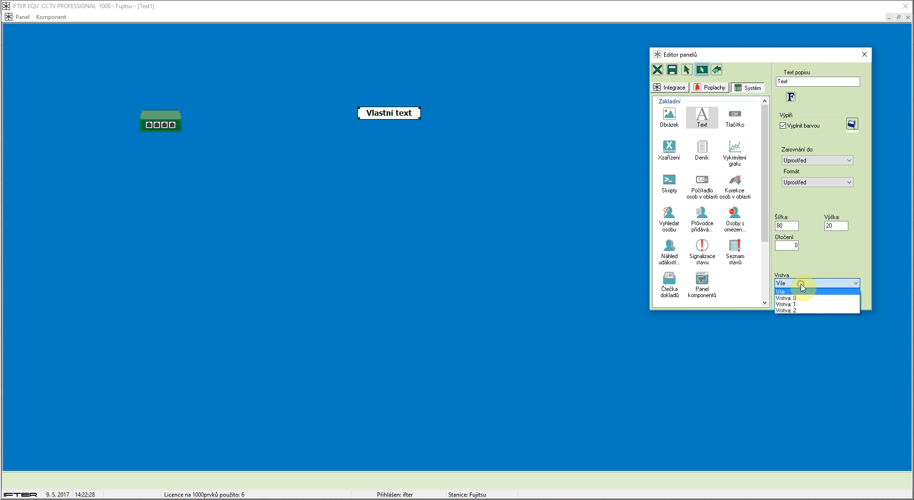
{"action": "left_click", "coordinate": [803, 303]}
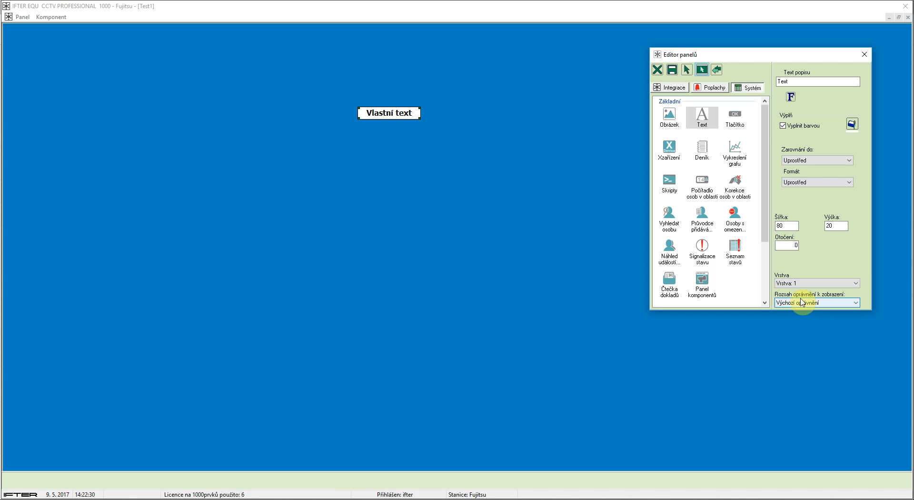
{"action": "left_click", "coordinate": [802, 285]}
{"action": "left_click", "coordinate": [802, 297]}
{"action": "left_click", "coordinate": [803, 284]}
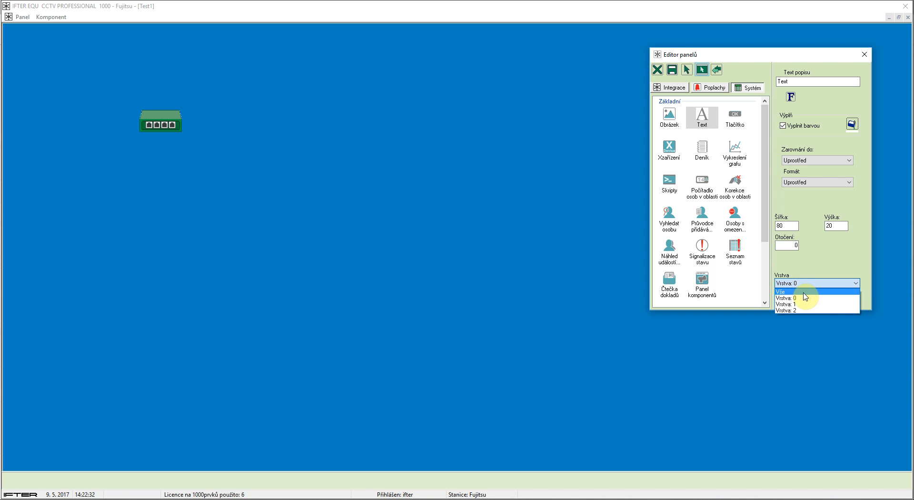
{"action": "left_click", "coordinate": [804, 292]}
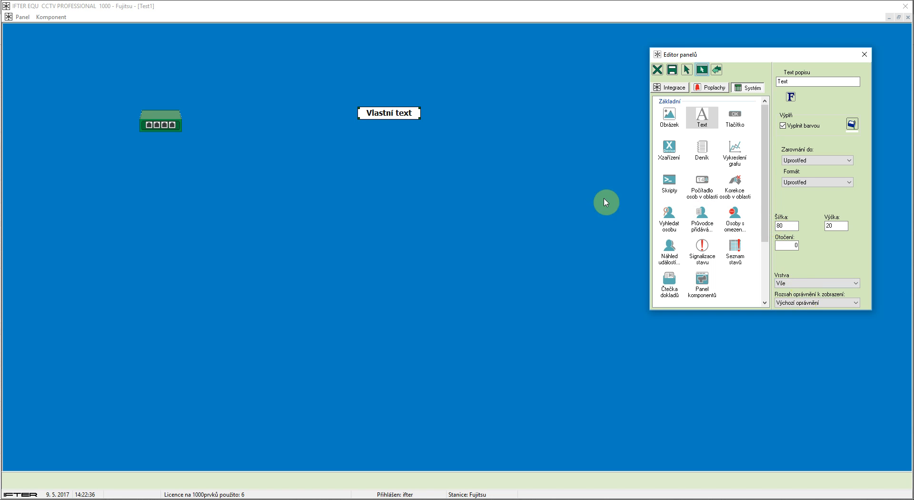
{"action": "left_click_drag", "start_coordinate": [383, 113], "coordinate": [271, 71]}
Place a 3D button to the right of the switch image with the function Otevřít jiný panel, targeting Test2 on Monitor 1
{"action": "left_click", "coordinate": [735, 119]}
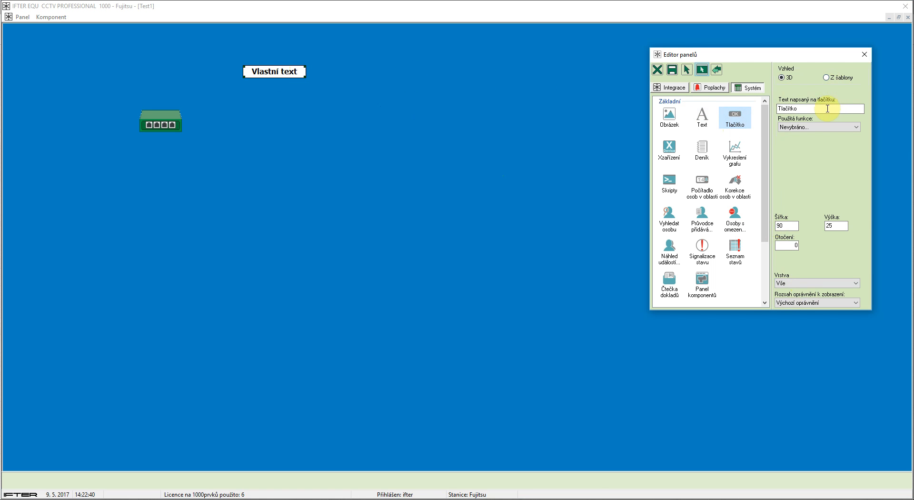
{"action": "left_click", "coordinate": [812, 126]}
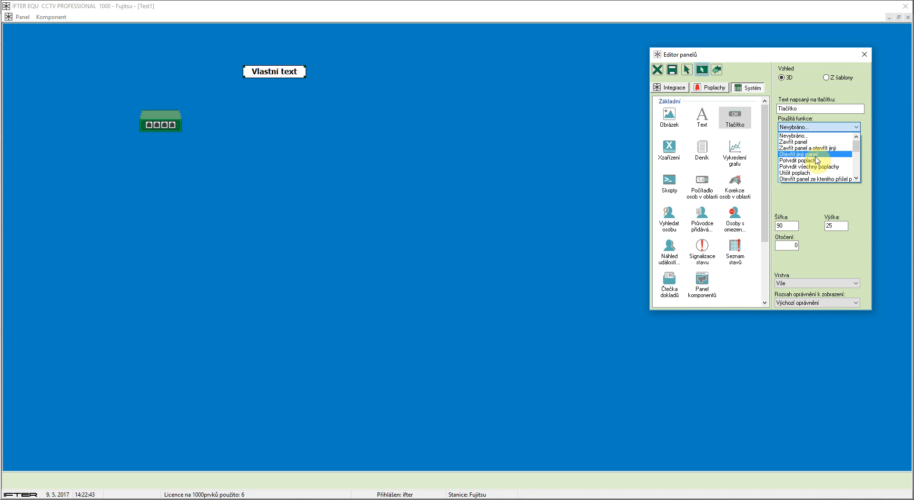
{"action": "left_click", "coordinate": [818, 161]}
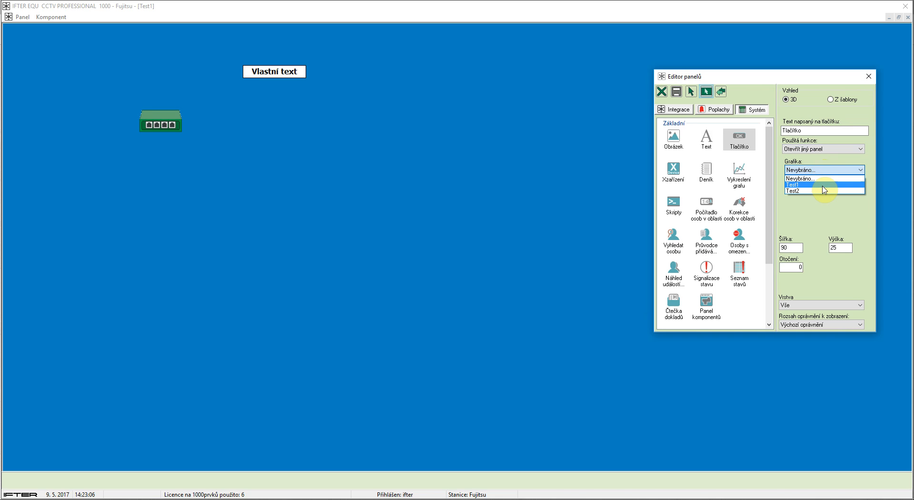
{"action": "left_click", "coordinate": [825, 190]}
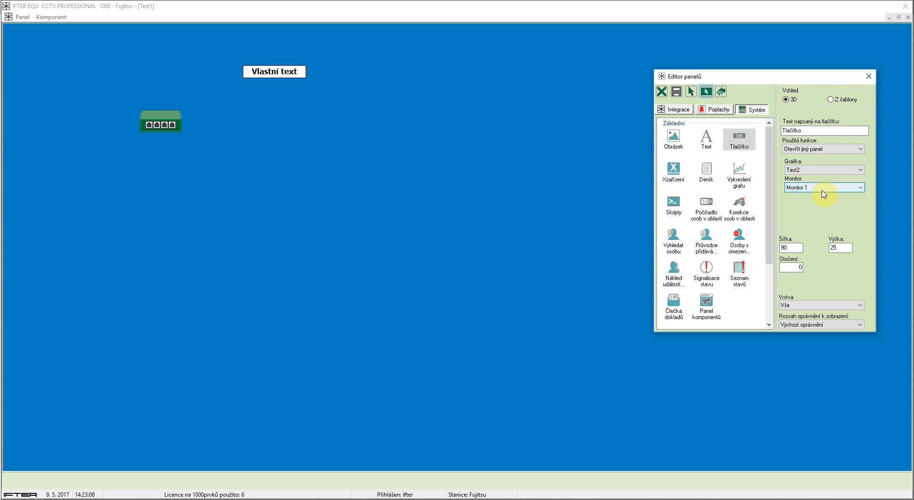
{"action": "left_click", "coordinate": [821, 189]}
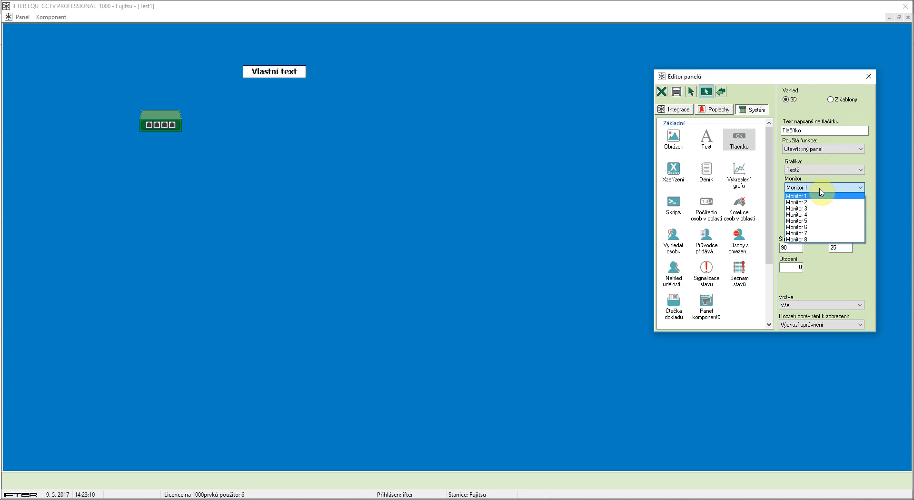
{"action": "left_click", "coordinate": [821, 193]}
{"action": "left_click", "coordinate": [297, 120]}
Review the new button's function in its properties and change its caption to "Panel2"
{"action": "right_click", "coordinate": [318, 124]}
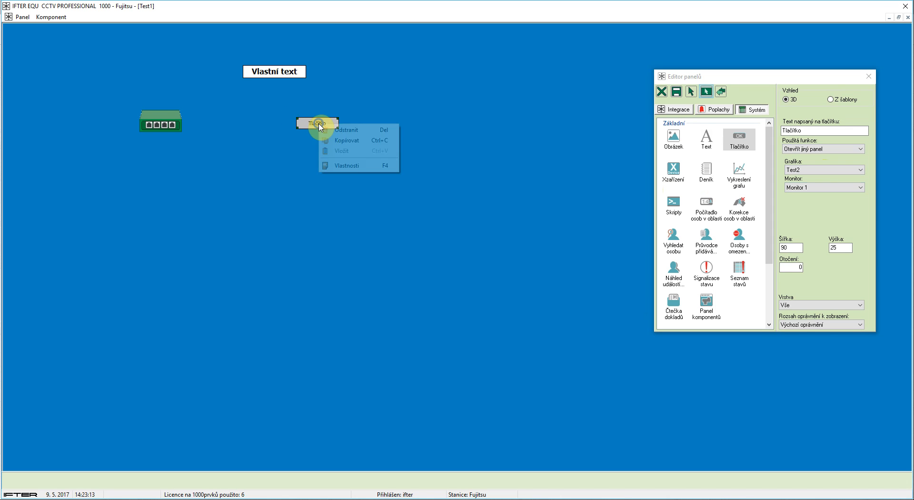
{"action": "left_click", "coordinate": [349, 170]}
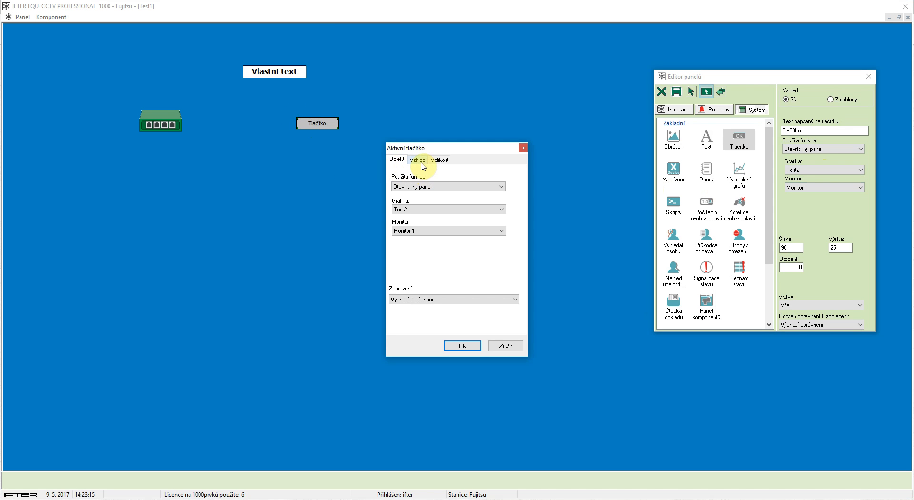
{"action": "left_click", "coordinate": [420, 187]}
{"action": "left_click_drag", "start_coordinate": [502, 210], "coordinate": [506, 187]}
{"action": "left_click", "coordinate": [504, 186]}
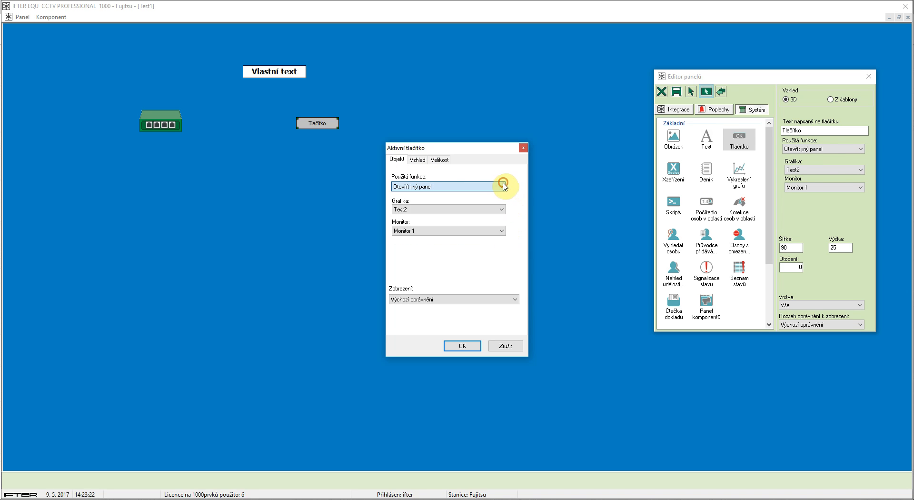
{"action": "left_click", "coordinate": [418, 159]}
{"action": "left_click_drag", "start_coordinate": [400, 189], "coordinate": [437, 189]}
{"action": "left_click_drag", "start_coordinate": [368, 184], "coordinate": [330, 185]}
{"action": "type", "text": "Panel2"}
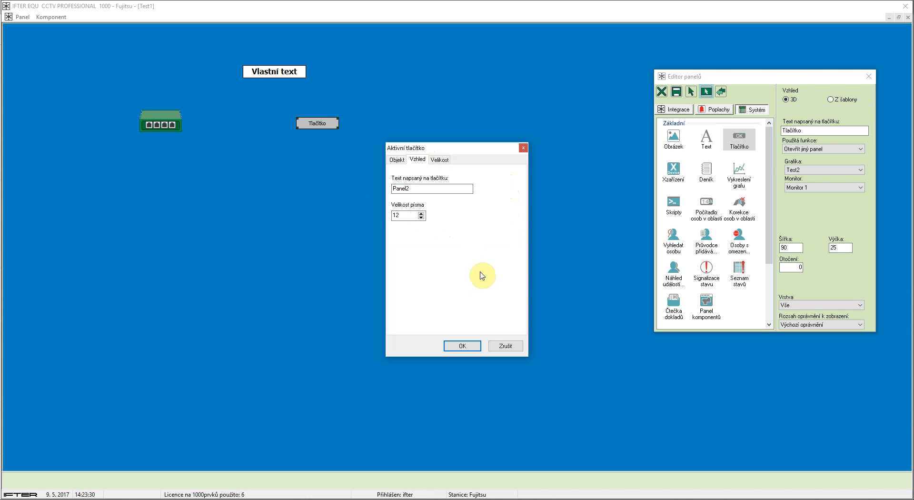
{"action": "left_click", "coordinate": [474, 347]}
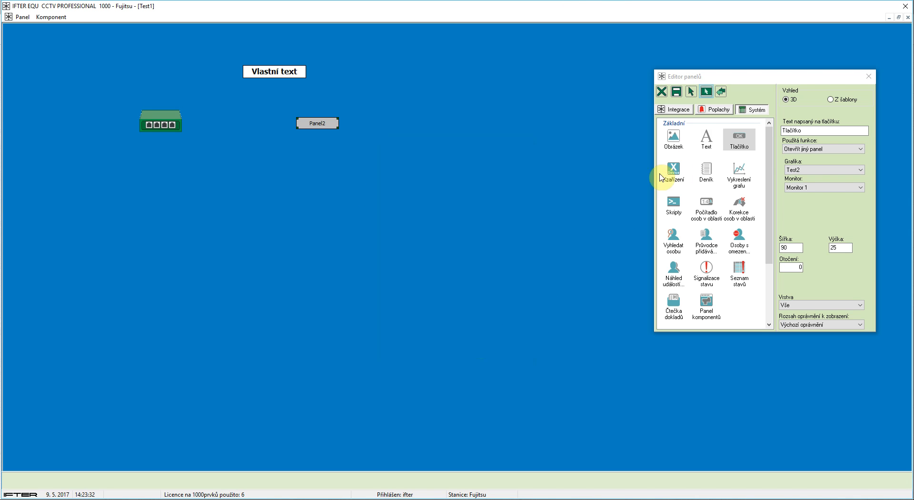
Save the Test1 panel and exit the panel editor
{"action": "left_click", "coordinate": [676, 91]}
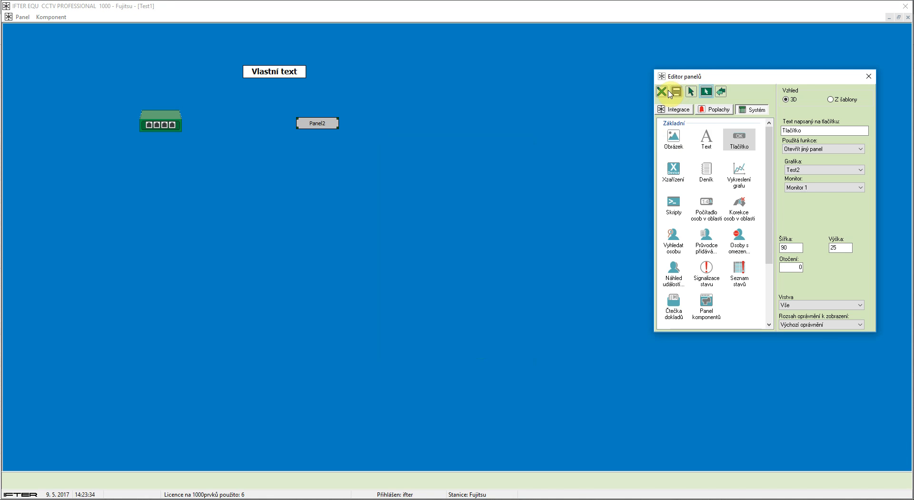
{"action": "left_click", "coordinate": [662, 93]}
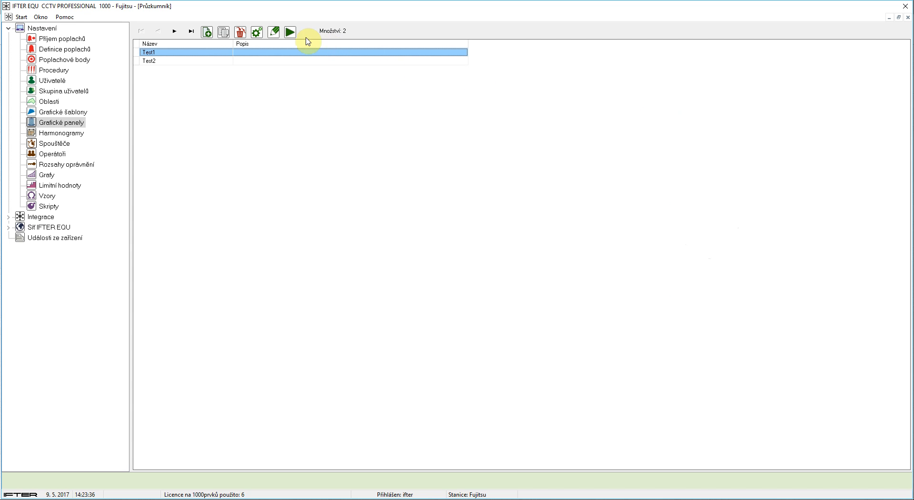
Run the Test1 panel, test its Panel2 button, and close both running panels
{"action": "left_click", "coordinate": [294, 37]}
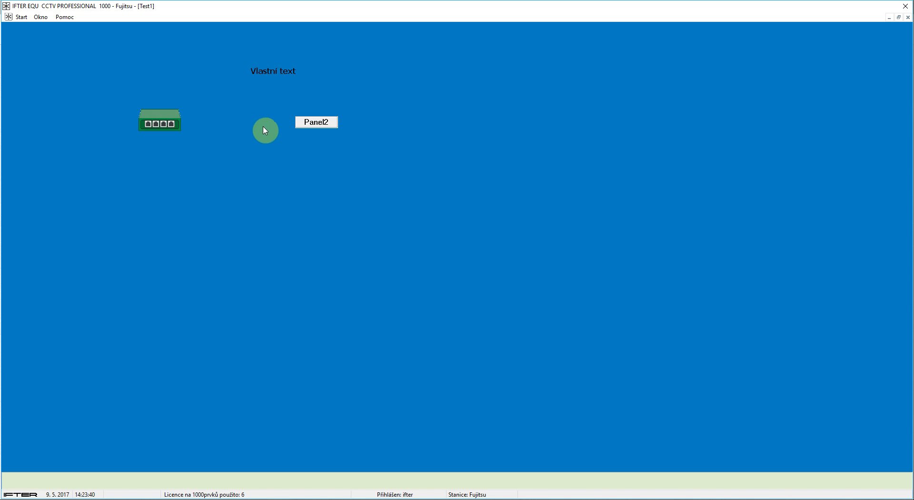
{"action": "left_click", "coordinate": [321, 125]}
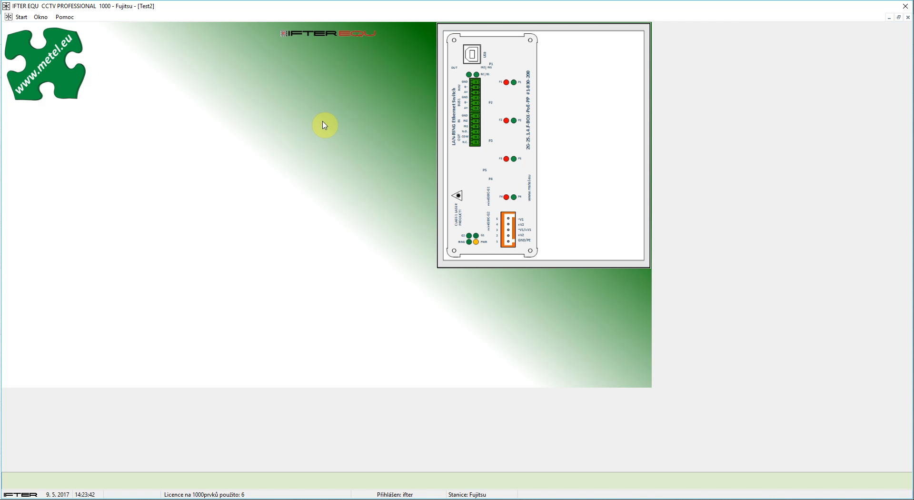
{"action": "left_click", "coordinate": [908, 18]}
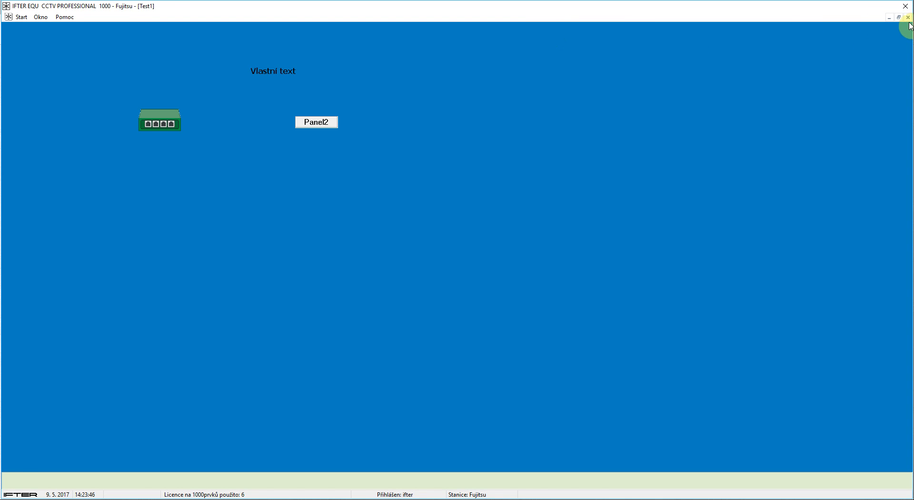
{"action": "left_click", "coordinate": [908, 18]}
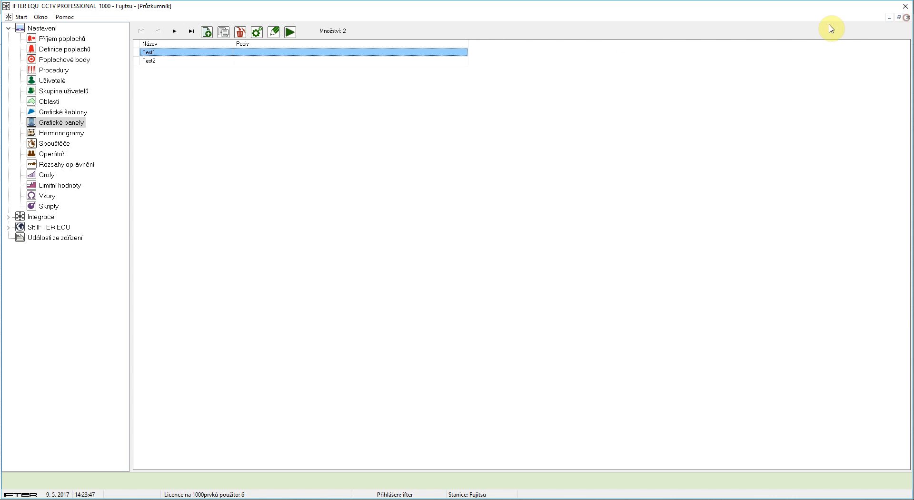
Reopen Test1 for graphic editing, move the Editor panelů window aside, and restore the panel to a floating window
{"action": "left_click", "coordinate": [279, 38]}
{"action": "left_click_drag", "start_coordinate": [206, 39], "coordinate": [635, 94]}
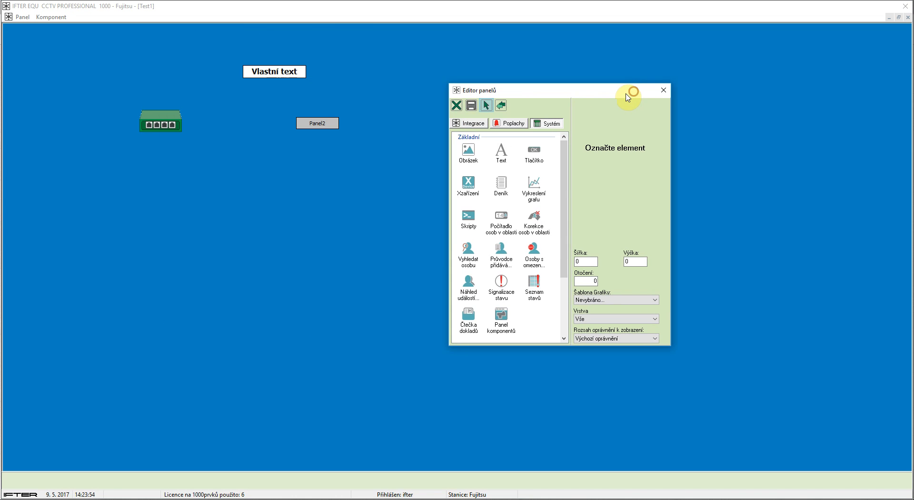
{"action": "left_click", "coordinate": [898, 17]}
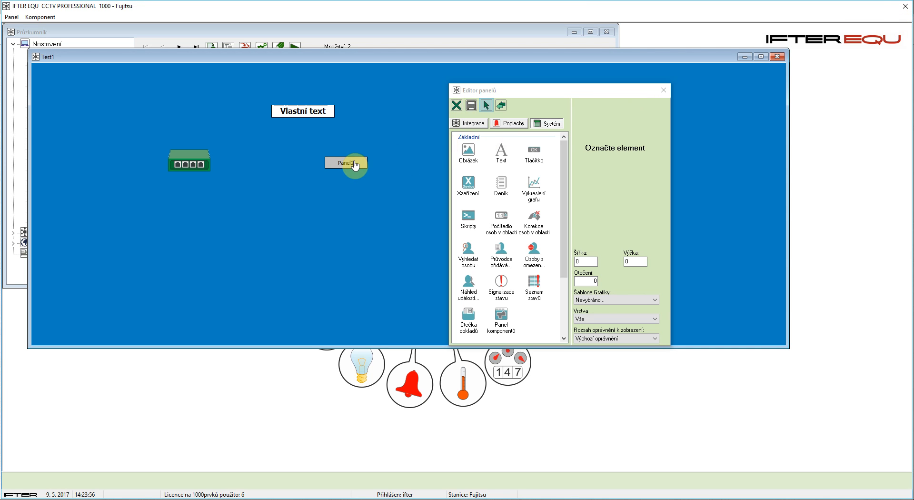
Open the Test2 panel for graphic editing and paste the Panel2 button copied from Test1 onto its upper middle area
{"action": "left_click_drag", "start_coordinate": [359, 58], "coordinate": [363, 179]}
{"action": "left_click", "coordinate": [279, 77]}
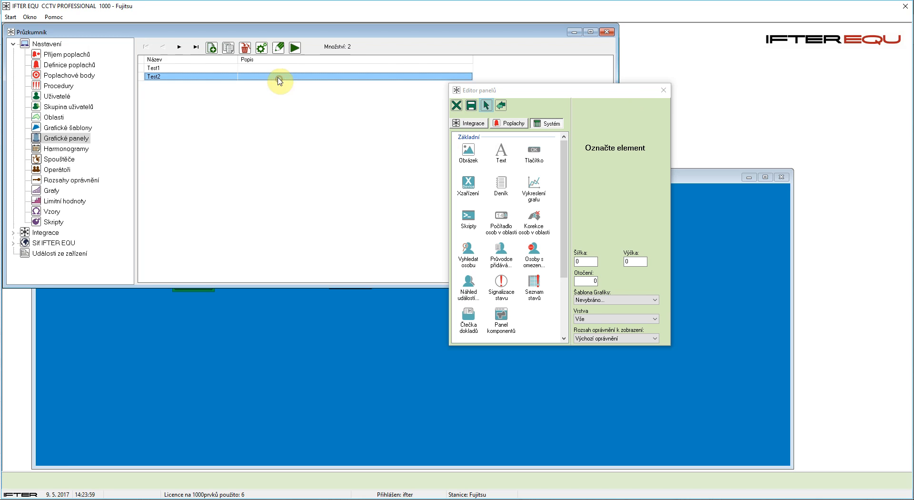
{"action": "left_click", "coordinate": [278, 47]}
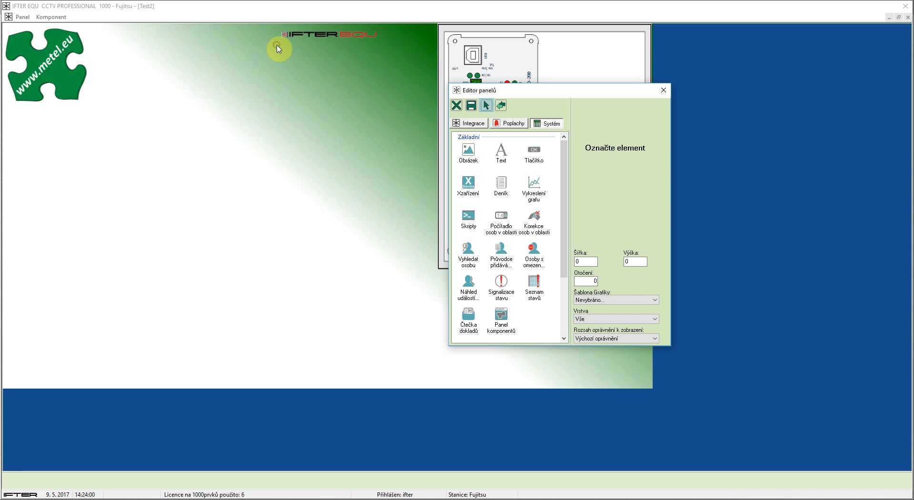
{"action": "left_click", "coordinate": [231, 117]}
{"action": "left_click", "coordinate": [317, 126]}
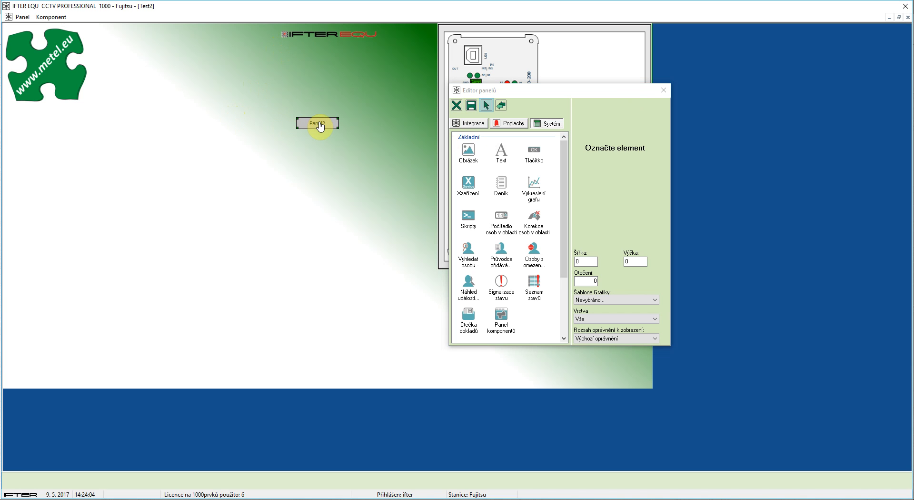
Open the pasted button's properties and set the panel it opens to Test1
{"action": "right_click", "coordinate": [320, 125]}
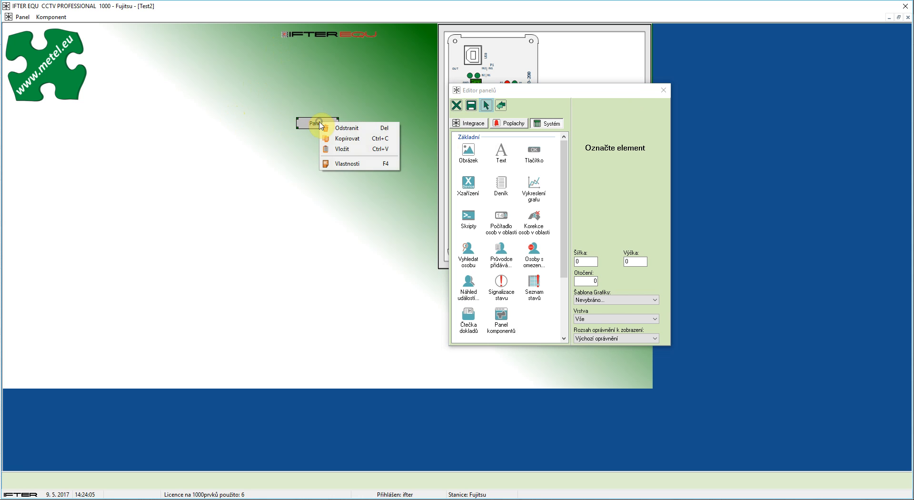
{"action": "left_click", "coordinate": [352, 164]}
{"action": "left_click", "coordinate": [426, 209]}
{"action": "left_click", "coordinate": [423, 224]}
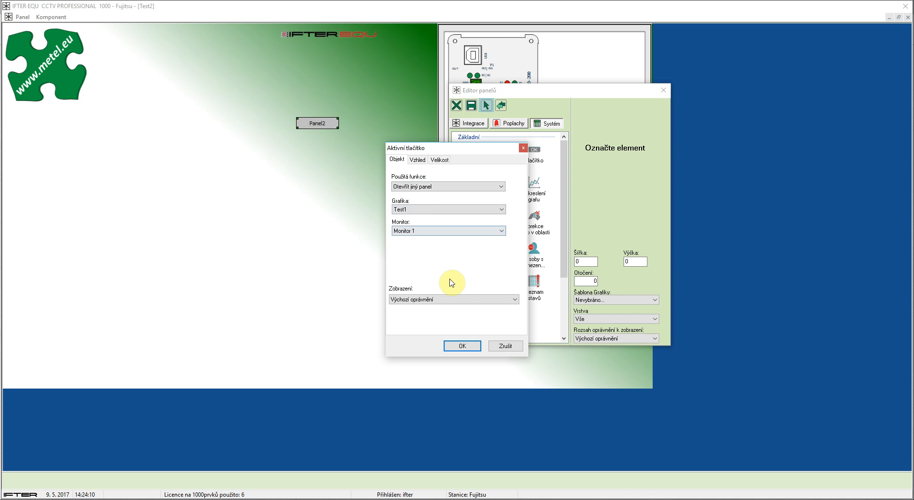
Change the button's caption to "Panel1", then save the Test2 panel and exit the panel editor
{"action": "left_click", "coordinate": [421, 160]}
{"action": "left_click", "coordinate": [424, 190]}
{"action": "type", "text": "1"}
{"action": "left_click", "coordinate": [464, 346]}
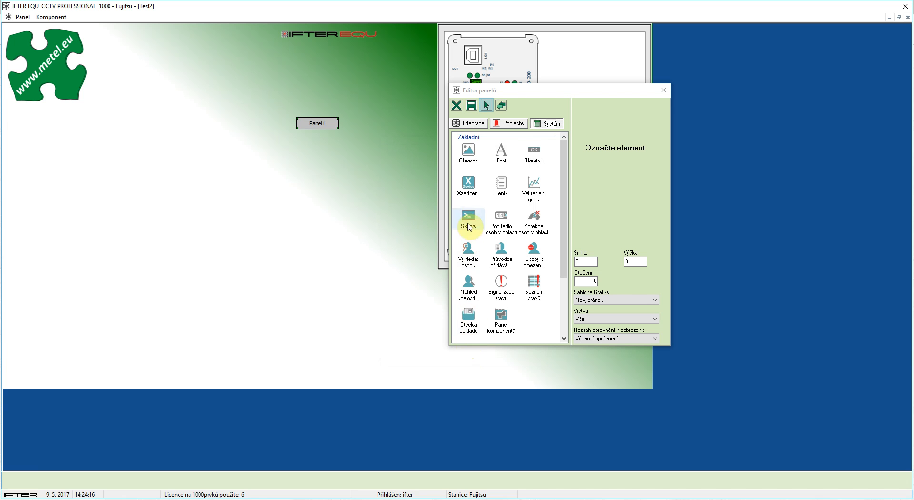
{"action": "left_click", "coordinate": [475, 109]}
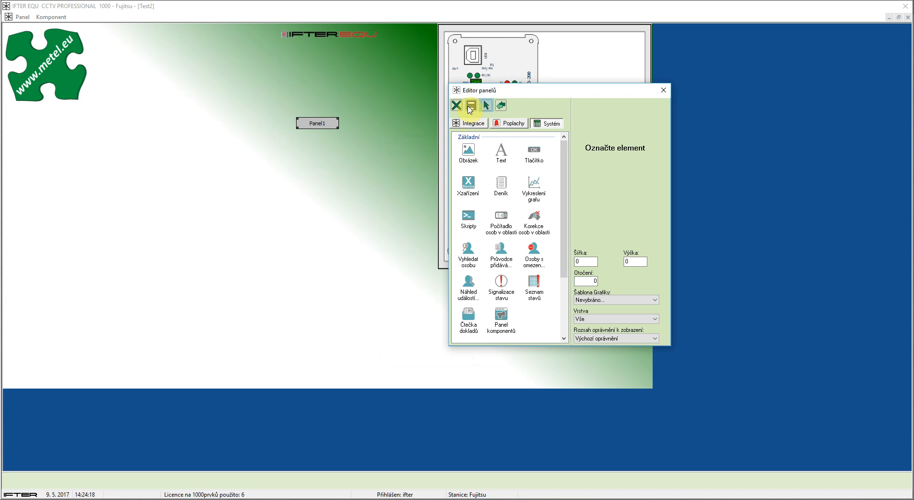
{"action": "left_click", "coordinate": [457, 106]}
Run the Test1 panel, test switching between both panels with the Panel2 and Panel1 buttons, and close the running panels
{"action": "double_click", "coordinate": [186, 53]}
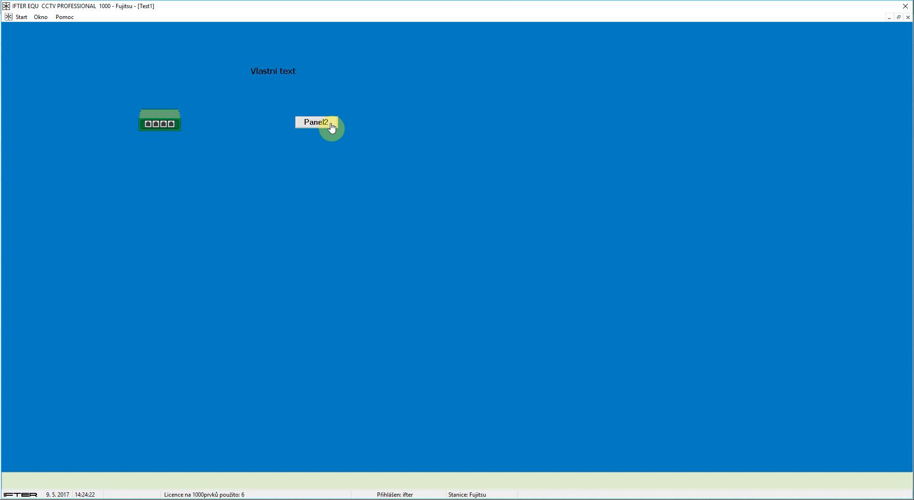
{"action": "left_click", "coordinate": [331, 126]}
{"action": "left_click", "coordinate": [327, 125]}
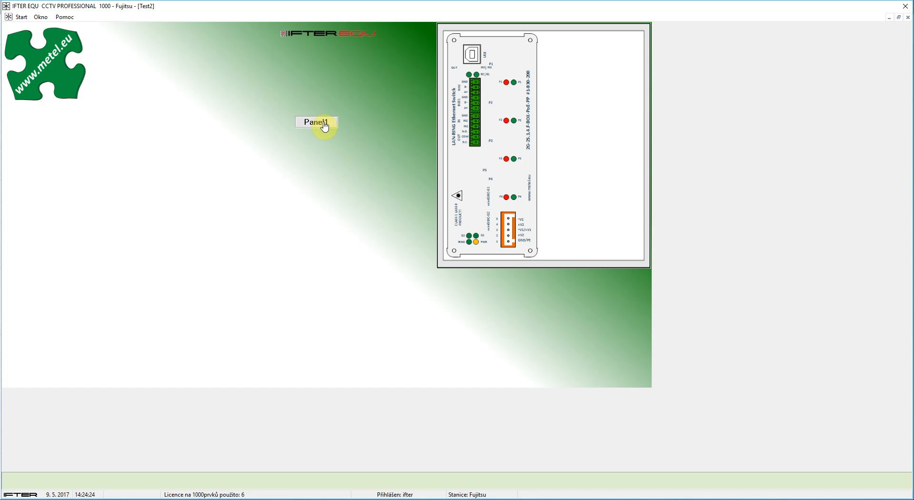
{"action": "left_click", "coordinate": [325, 124]}
{"action": "left_click", "coordinate": [318, 124]}
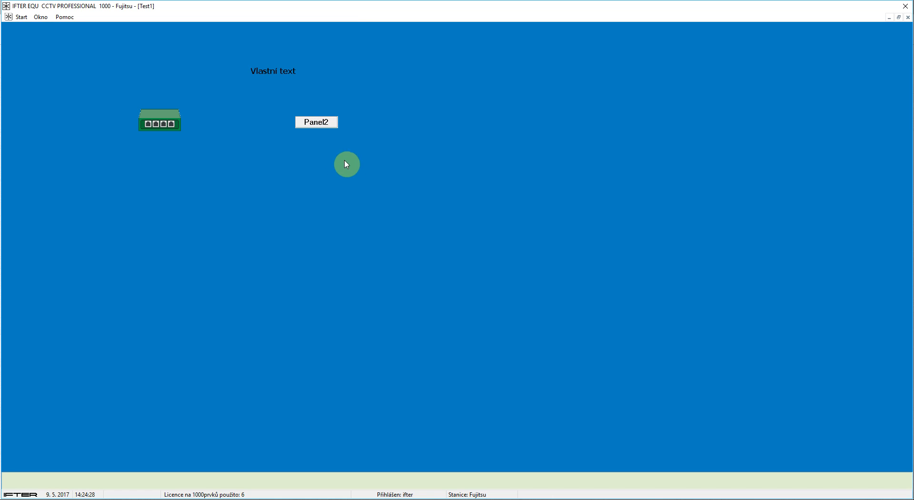
{"action": "left_click", "coordinate": [317, 124]}
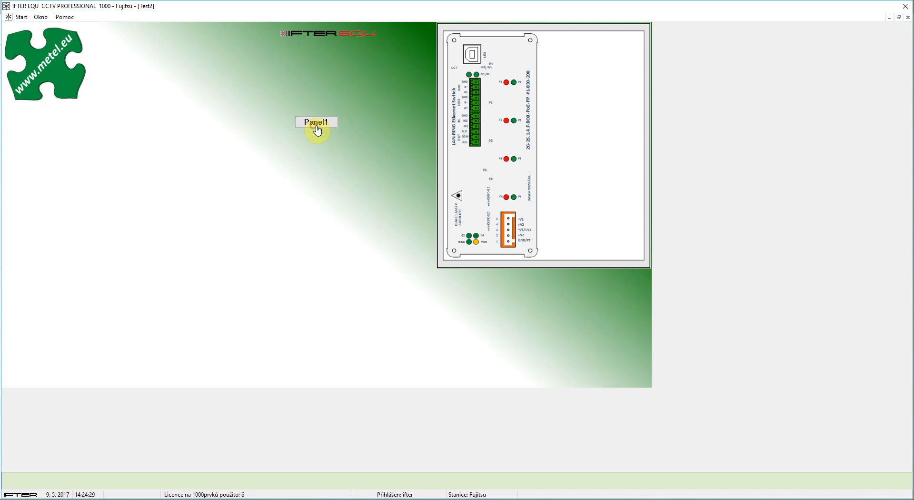
{"action": "left_click", "coordinate": [909, 19]}
{"action": "left_click", "coordinate": [907, 18]}
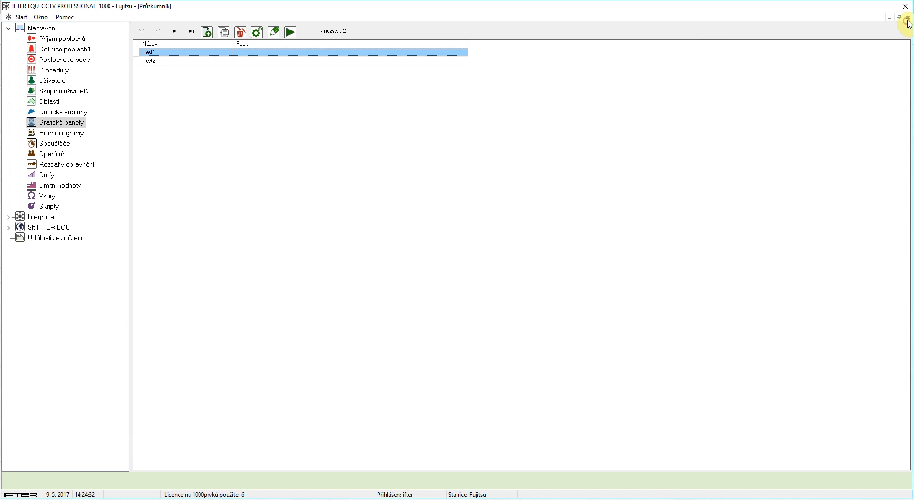
Open the Test1 panel for graphic editing and move the Editor panelů window away from the panel's elements
{"action": "left_click", "coordinate": [280, 34]}
{"action": "left_click_drag", "start_coordinate": [173, 37], "coordinate": [836, 80]}
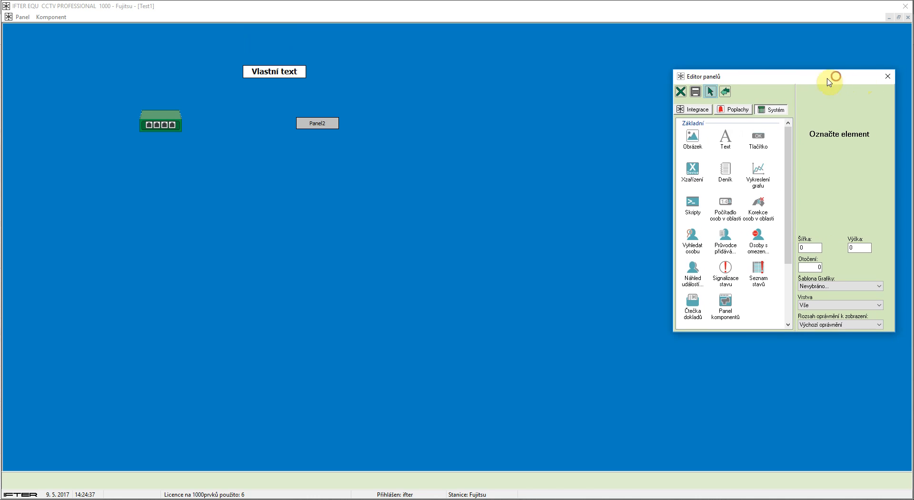
Examine the log types of the Deník element, the graph source of Vykreslení grafu, and the settings of the Skripty element
{"action": "left_click", "coordinate": [726, 174]}
{"action": "left_click", "coordinate": [827, 111]}
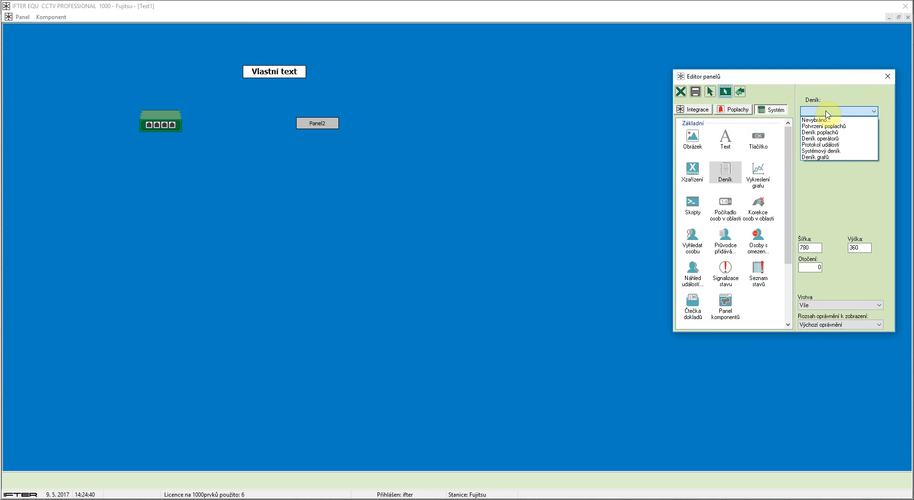
{"action": "left_click", "coordinate": [866, 111]}
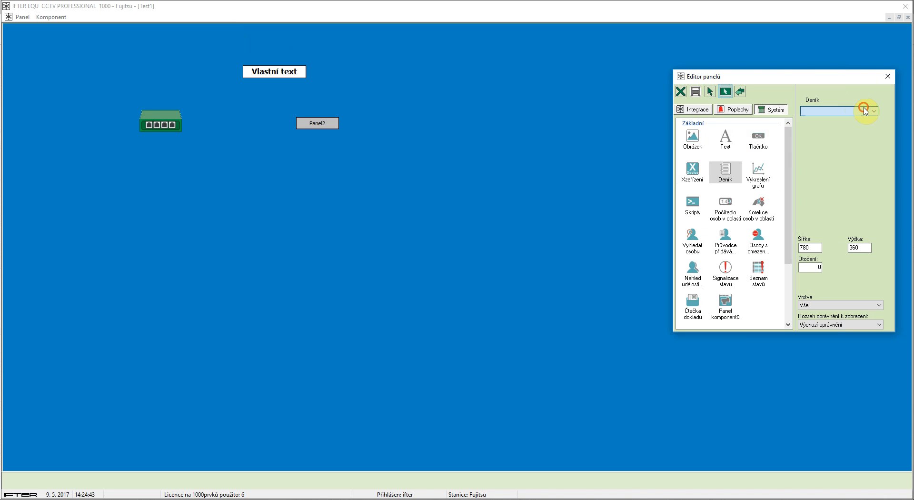
{"action": "left_click", "coordinate": [760, 172]}
{"action": "left_click", "coordinate": [838, 106]}
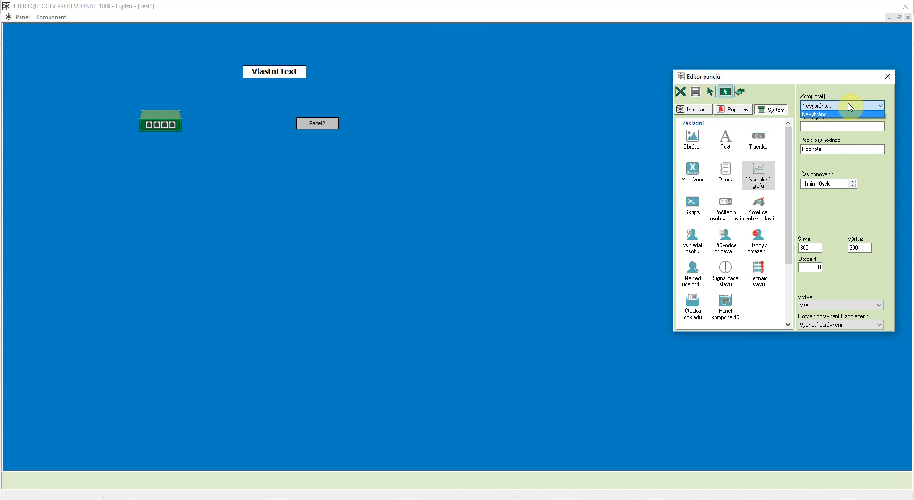
{"action": "left_click", "coordinate": [850, 107]}
{"action": "left_click", "coordinate": [696, 206]}
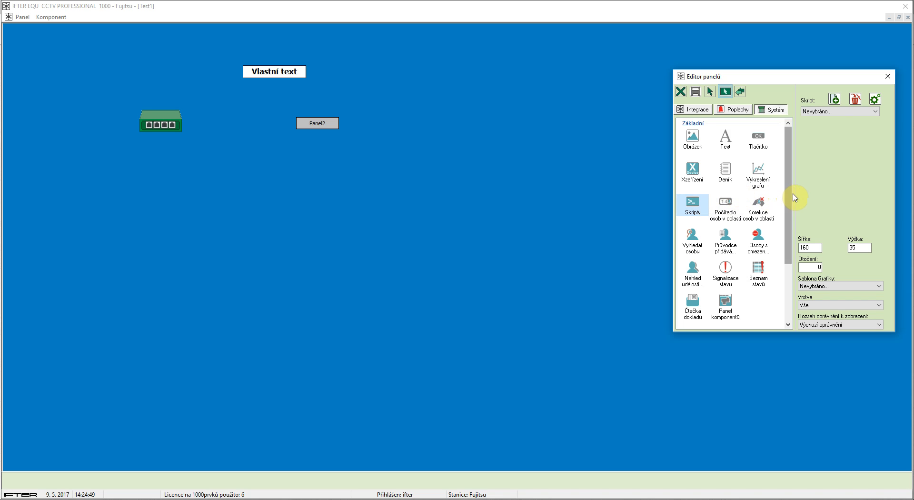
{"action": "mouse_move", "coordinate": [791, 198]}
{"action": "left_mouse_down"}
{"action": "mouse_move", "coordinate": [798, 267]}
{"action": "mouse_move", "coordinate": [787, 187]}
{"action": "left_mouse_up"}
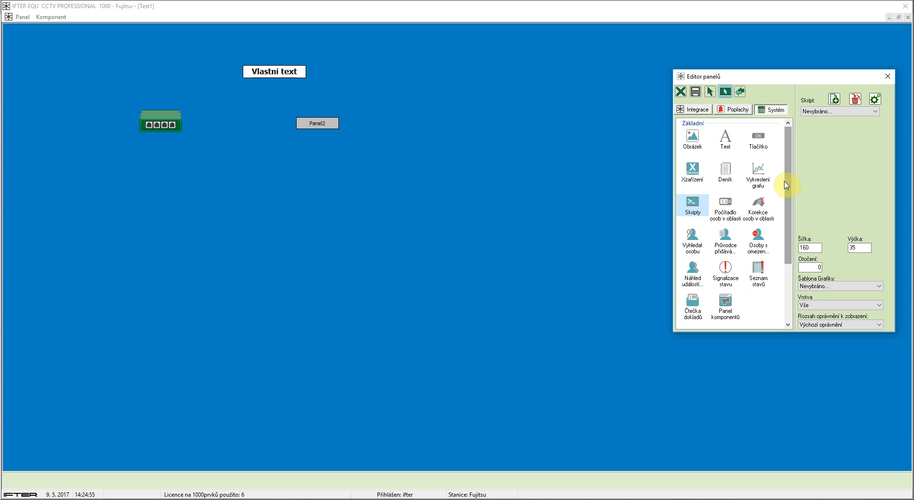